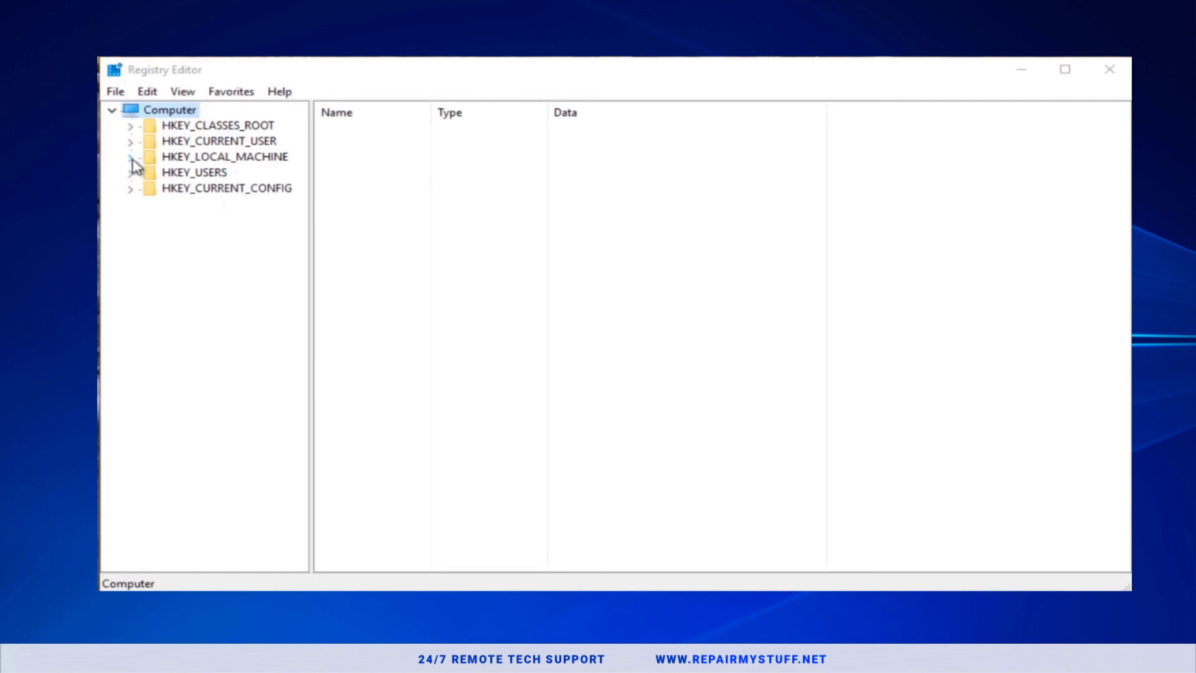
- Expand the registry tree down to HKEY_LOCAL_MACHINE\SOFTWARE\Microsoft
{"action": "left_click", "coordinate": [131, 158]}
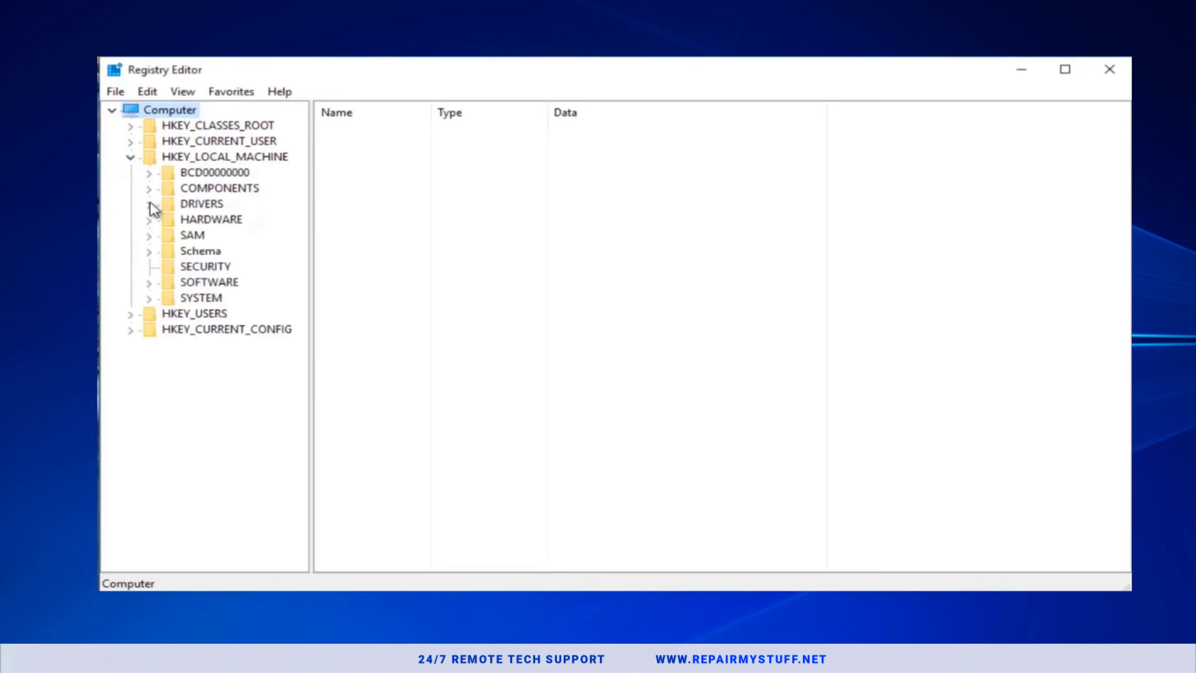
{"action": "left_click", "coordinate": [148, 283]}
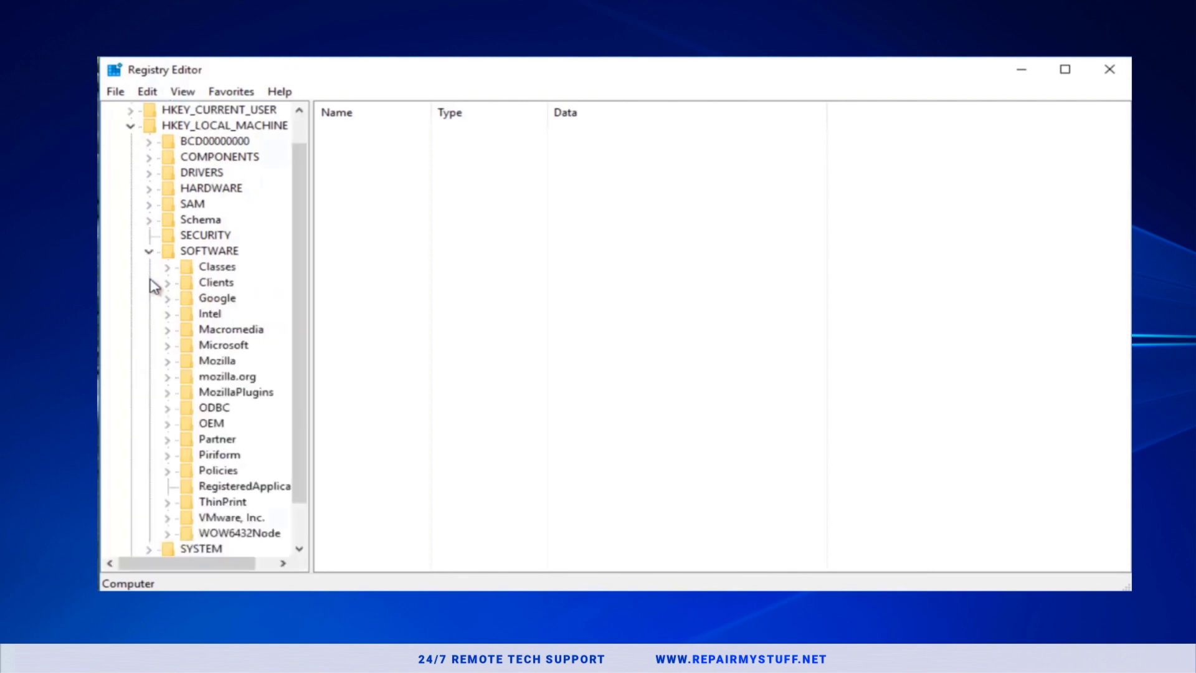
{"action": "scroll", "coordinate": [153, 285], "scroll_direction": "down", "scroll_amount": 1}
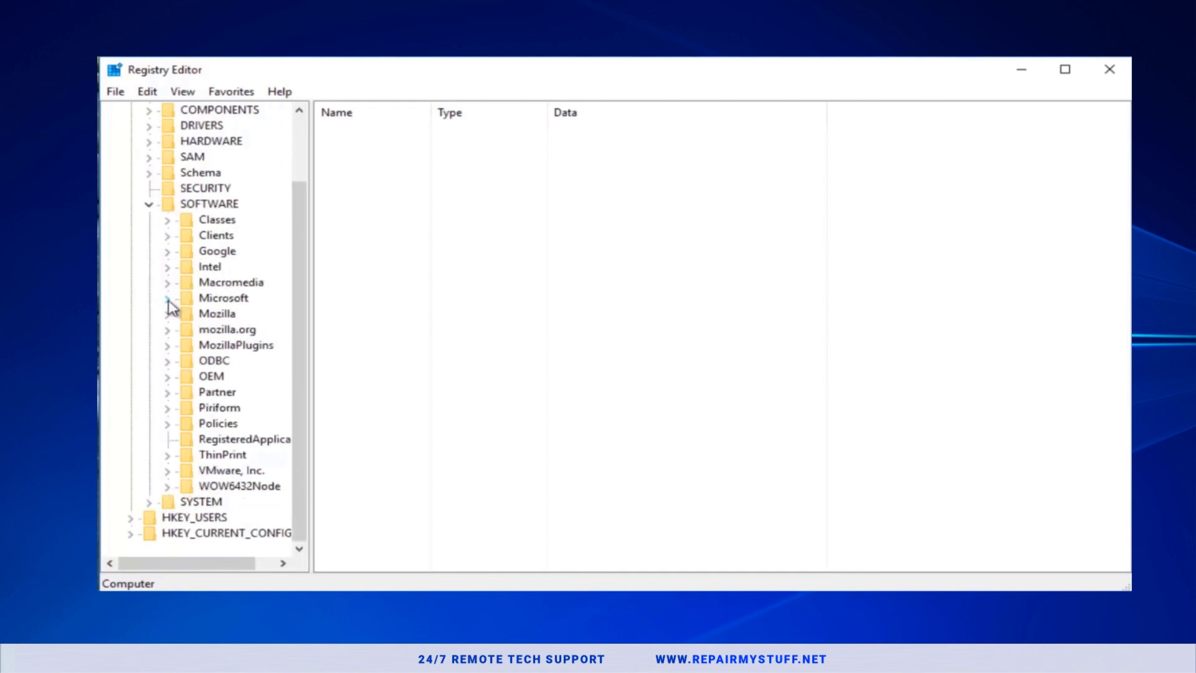
{"action": "left_click", "coordinate": [168, 301]}
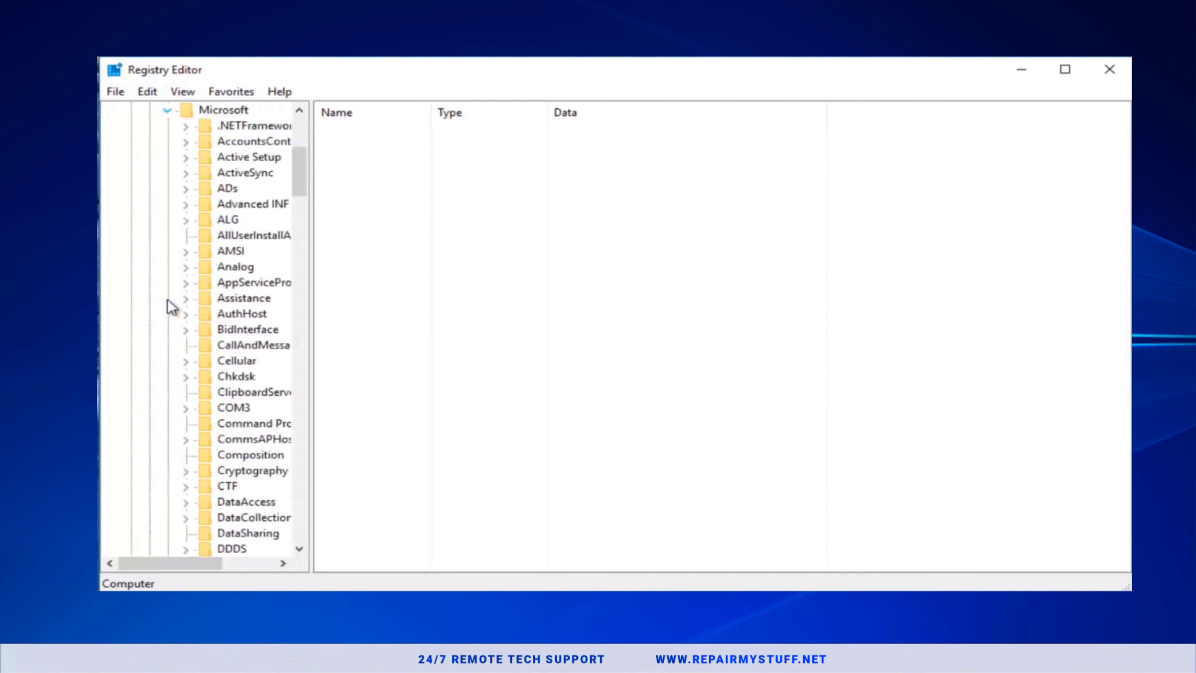
- Widen the registry key tree so full names fit, and expand Windows NT\CurrentVersion under the Microsoft key
{"action": "scroll", "coordinate": [171, 306], "scroll_direction": "down", "scroll_amount": 4}
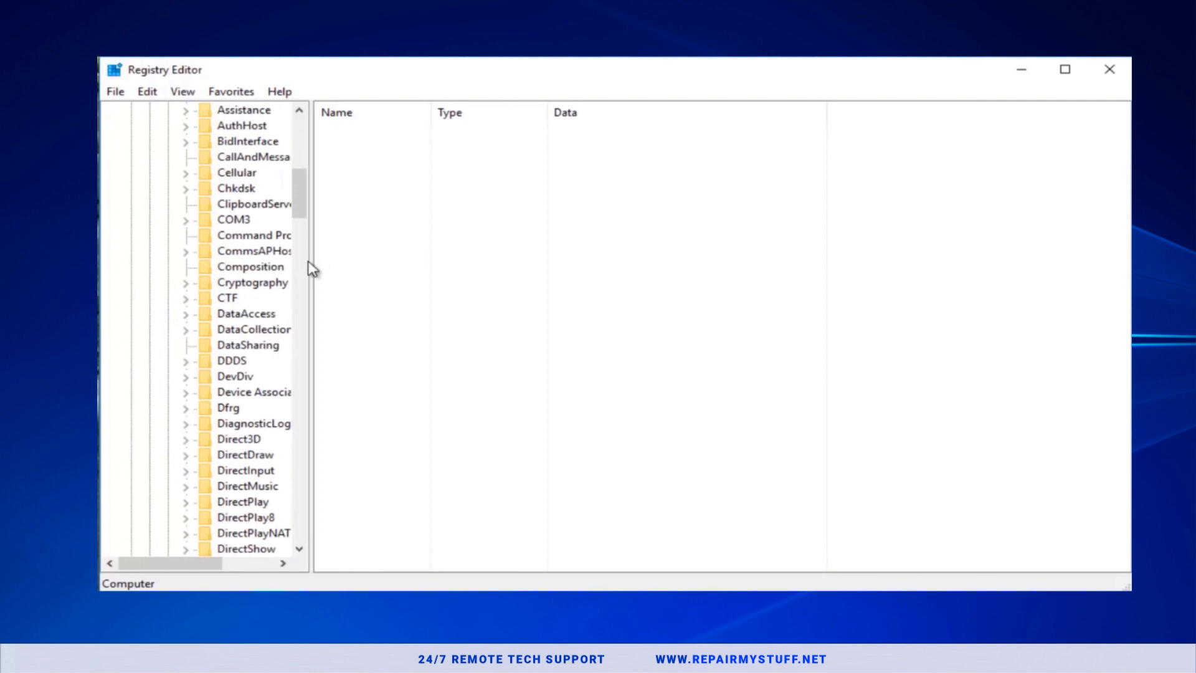
{"action": "left_click_drag", "start_coordinate": [312, 260], "coordinate": [455, 262]}
{"action": "scroll", "coordinate": [302, 316], "scroll_direction": "down", "scroll_amount": 5}
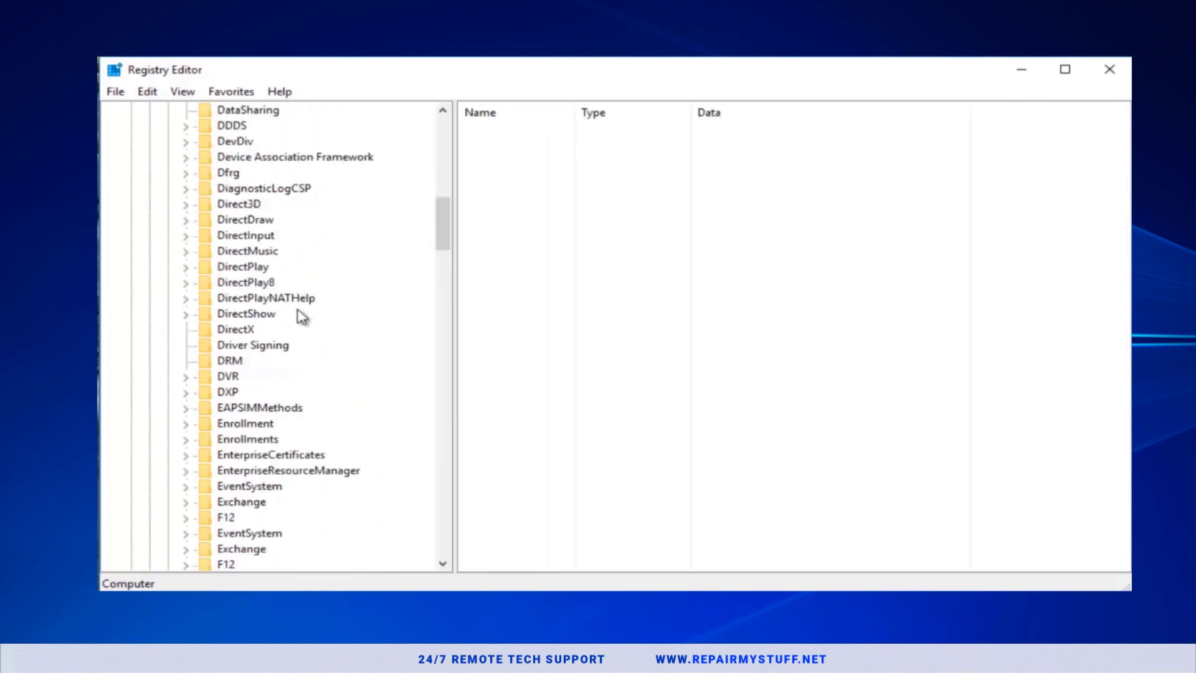
{"action": "scroll", "coordinate": [302, 316], "scroll_direction": "down", "scroll_amount": 20}
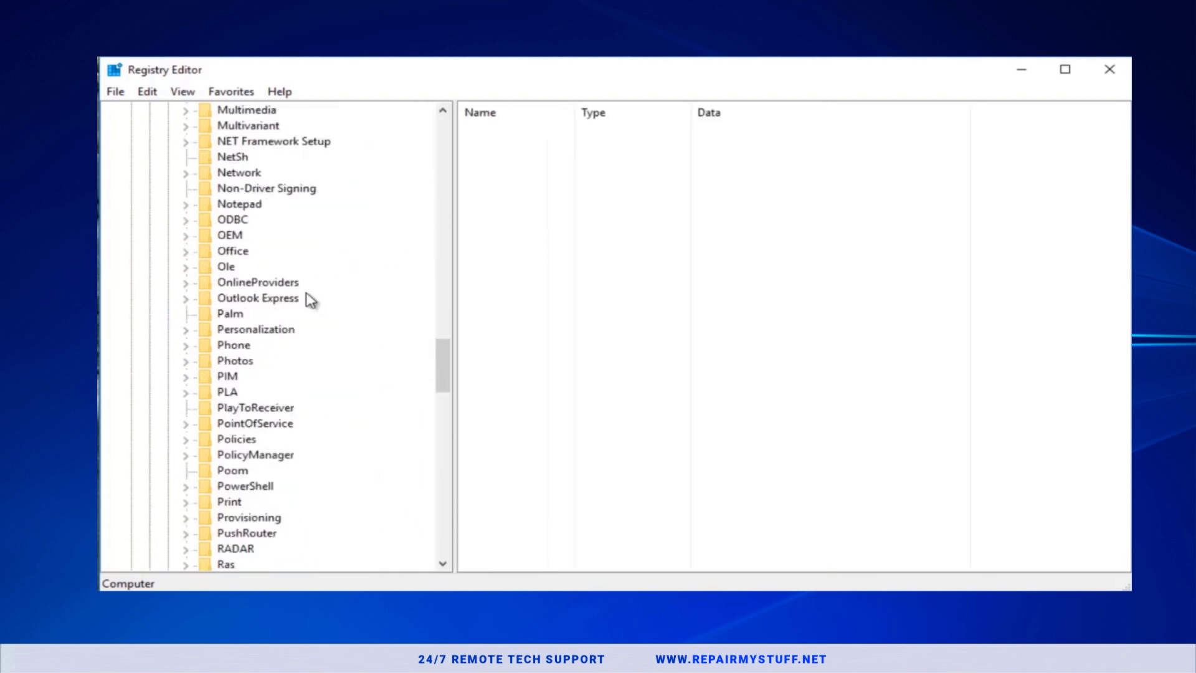
{"action": "scroll", "coordinate": [310, 302], "scroll_direction": "down", "scroll_amount": 20}
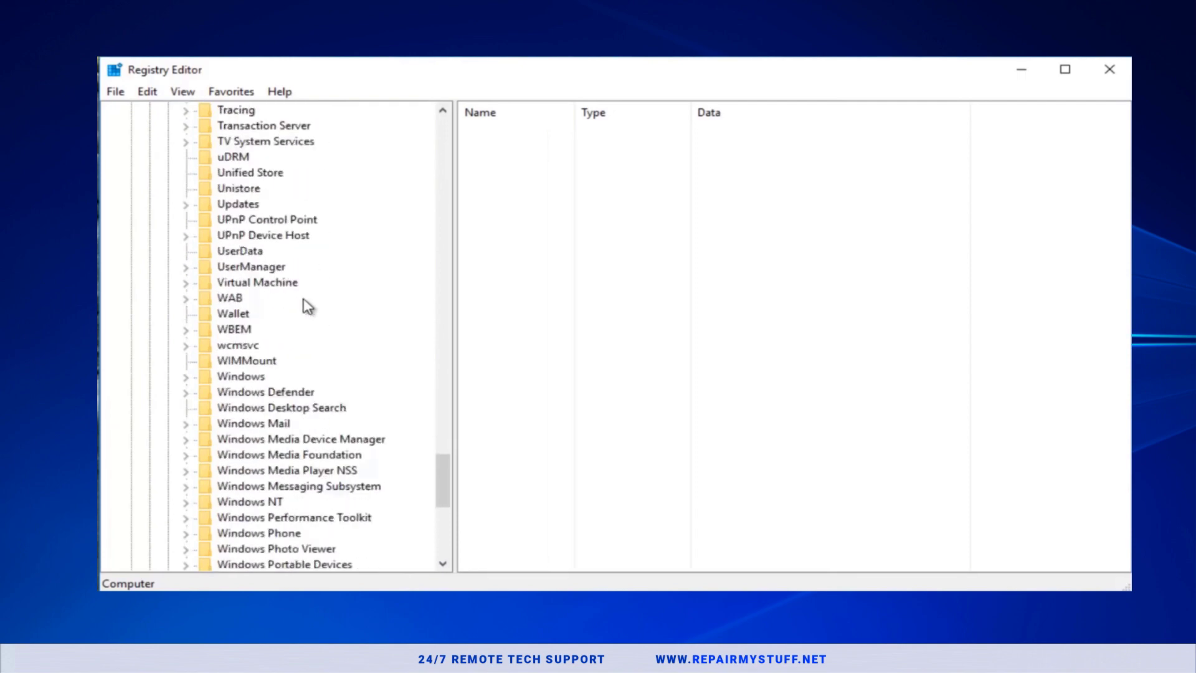
{"action": "scroll", "coordinate": [196, 354], "scroll_direction": "down", "scroll_amount": 4}
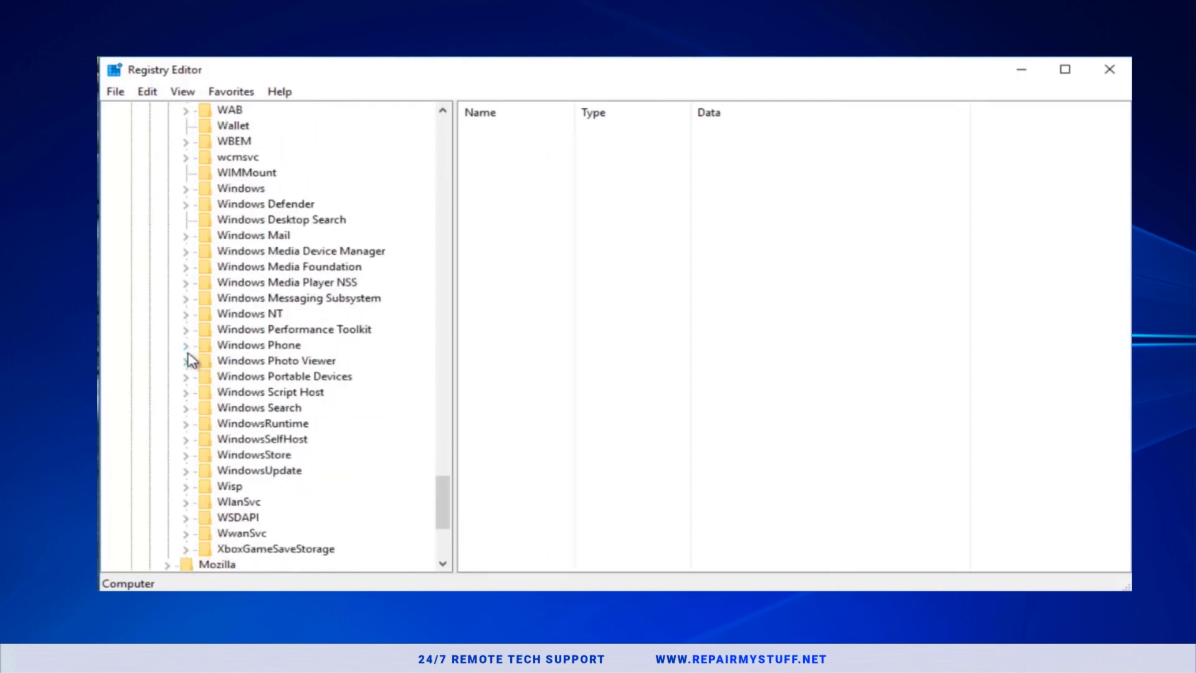
{"action": "left_click", "coordinate": [185, 313]}
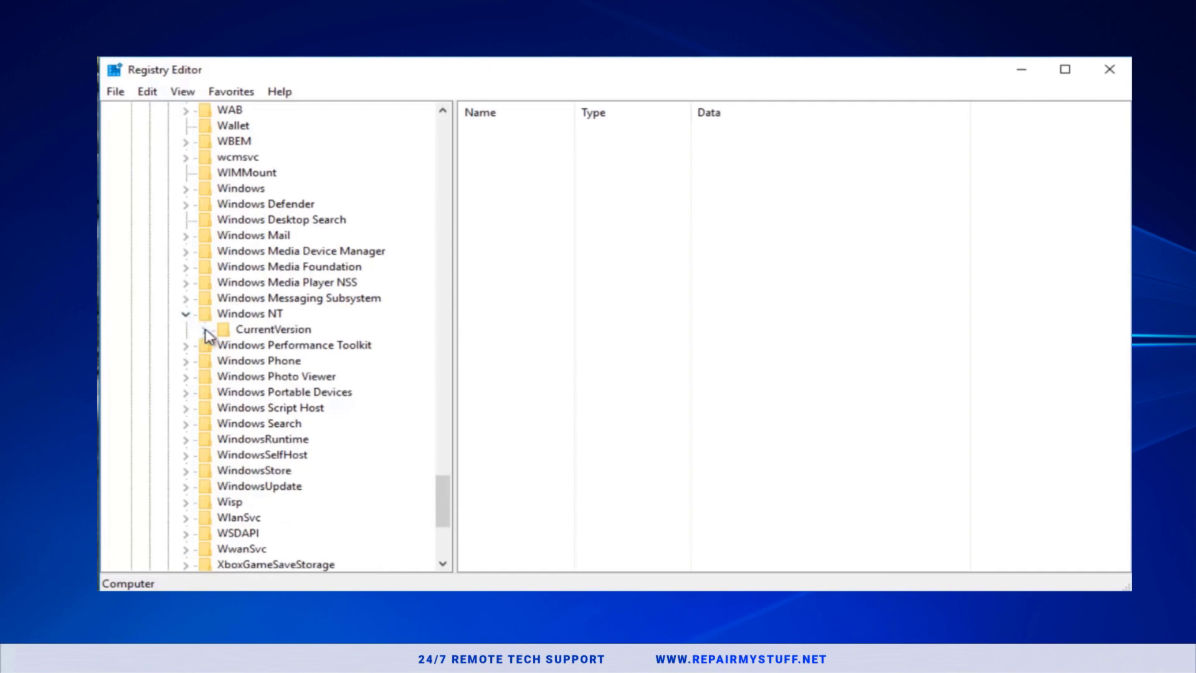
{"action": "left_click", "coordinate": [207, 330]}
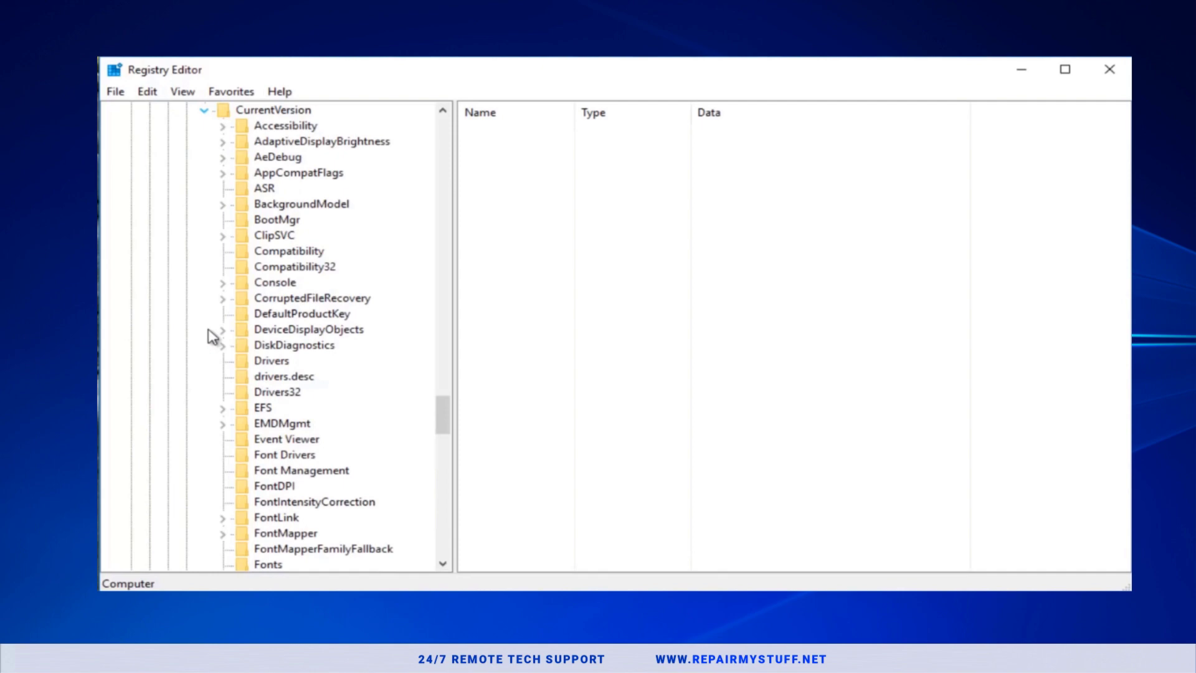
- Open the Multimedia\SystemProfile key under CurrentVersion and fit the value Name column to its full names
{"action": "scroll", "coordinate": [211, 333], "scroll_direction": "down", "scroll_amount": 9}
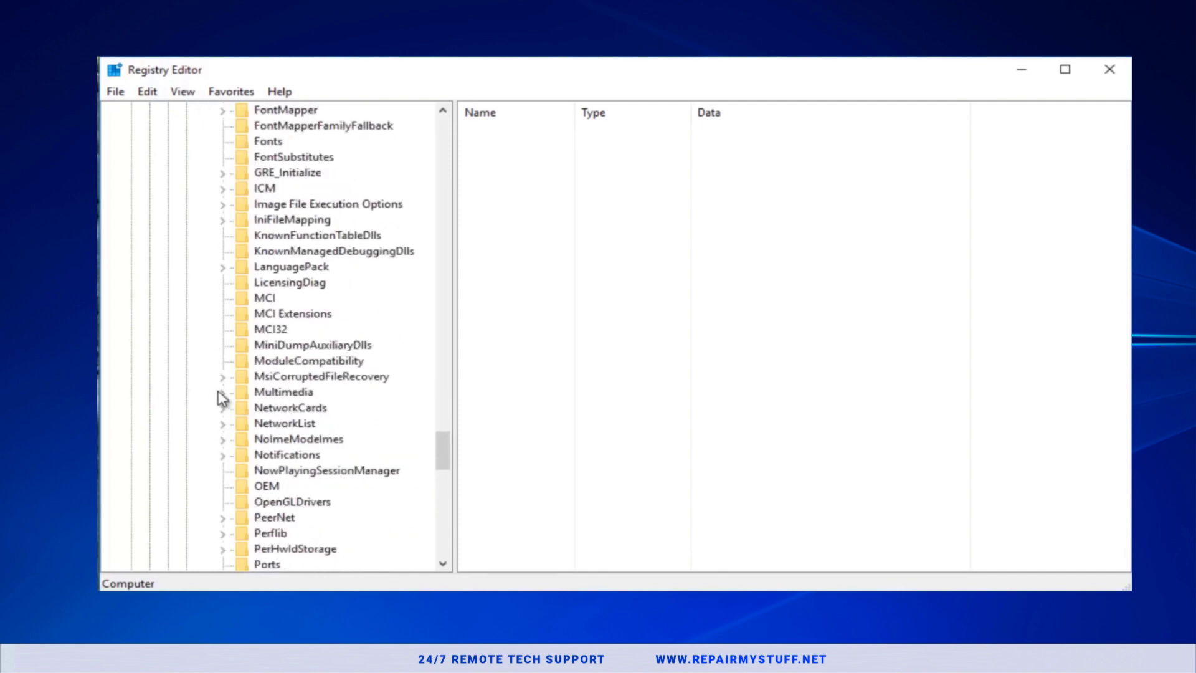
{"action": "left_click", "coordinate": [223, 392]}
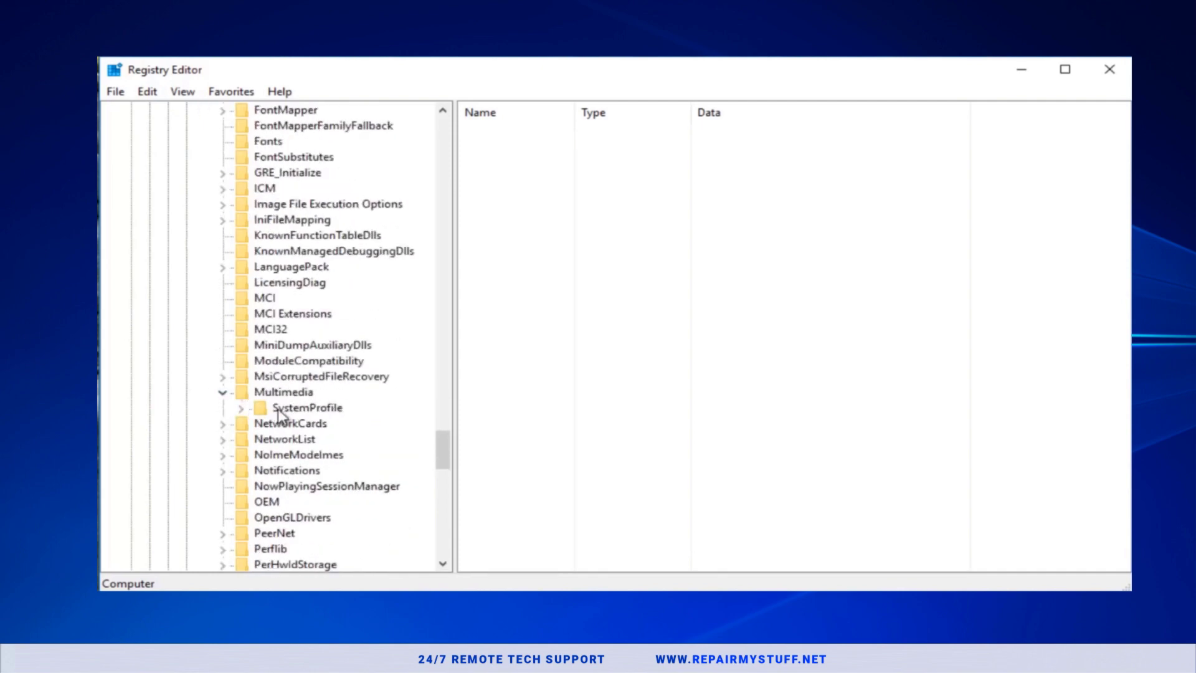
{"action": "left_click", "coordinate": [298, 409]}
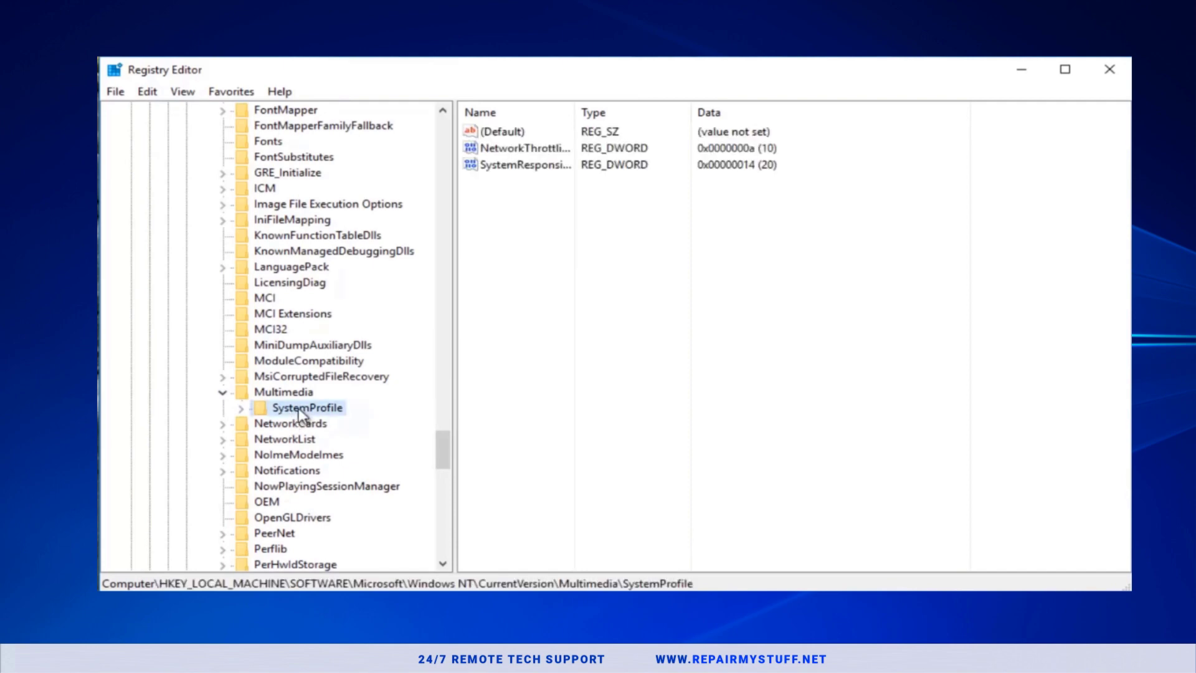
{"action": "double_click", "coordinate": [574, 112]}
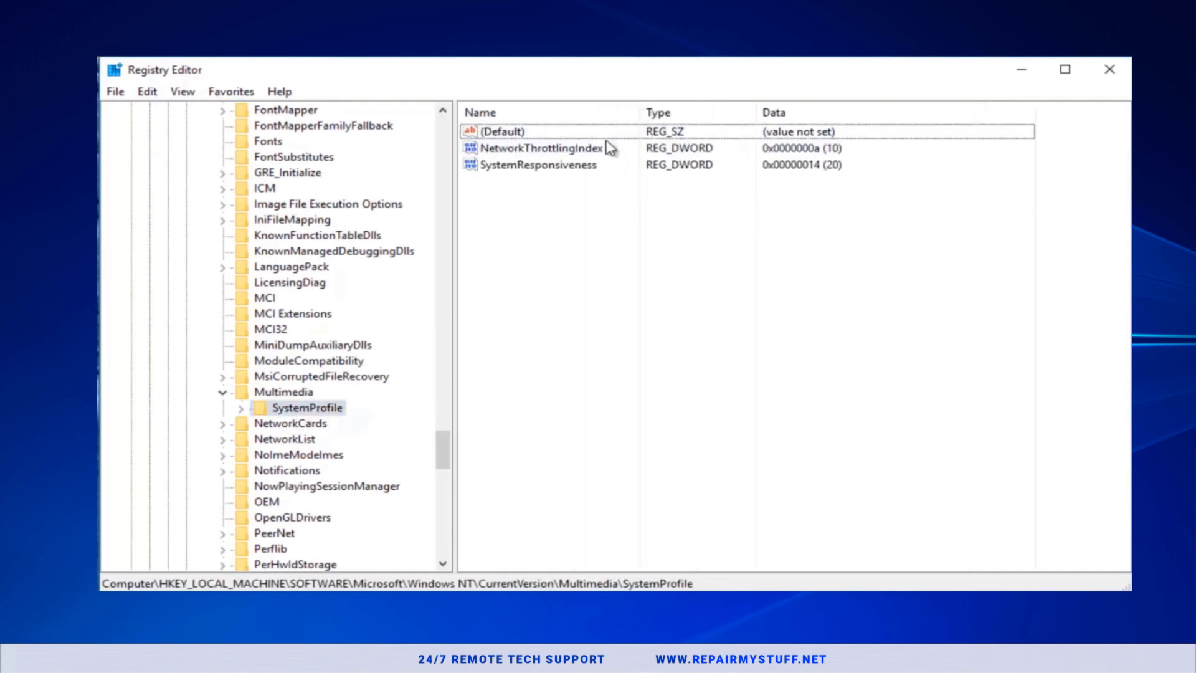
- Set the NetworkThrottlingIndex DWORD in SystemProfile to hexadecimal FFFFFFFF
{"action": "right_click", "coordinate": [530, 151]}
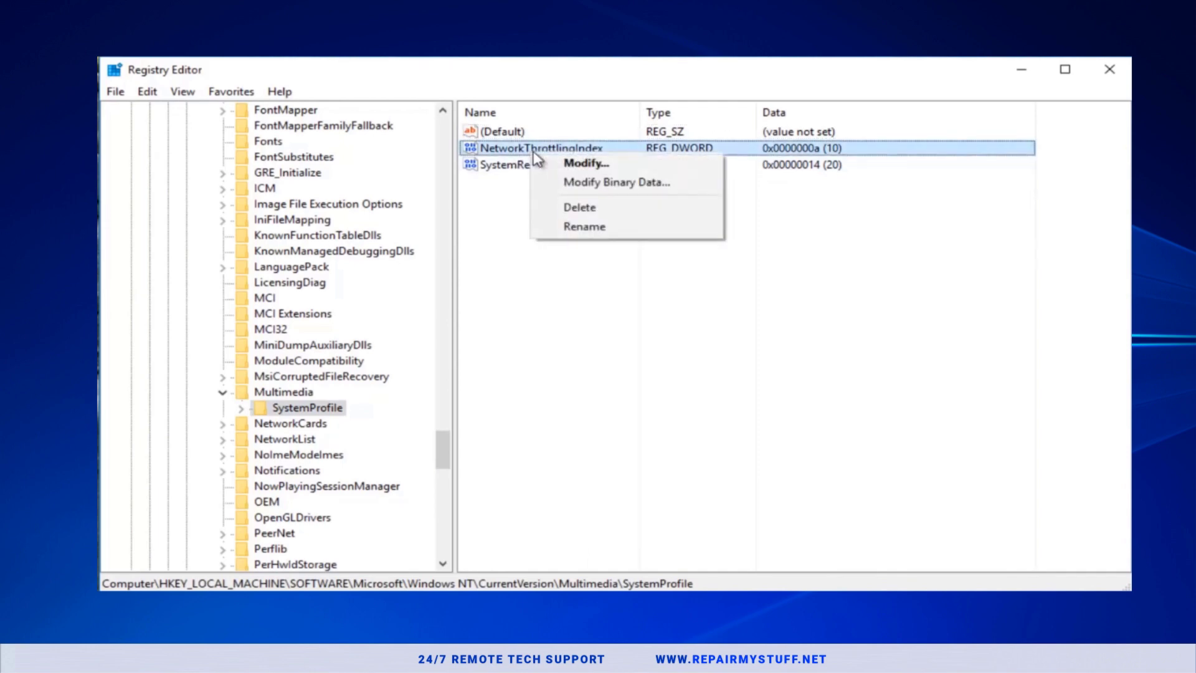
{"action": "left_click", "coordinate": [568, 163]}
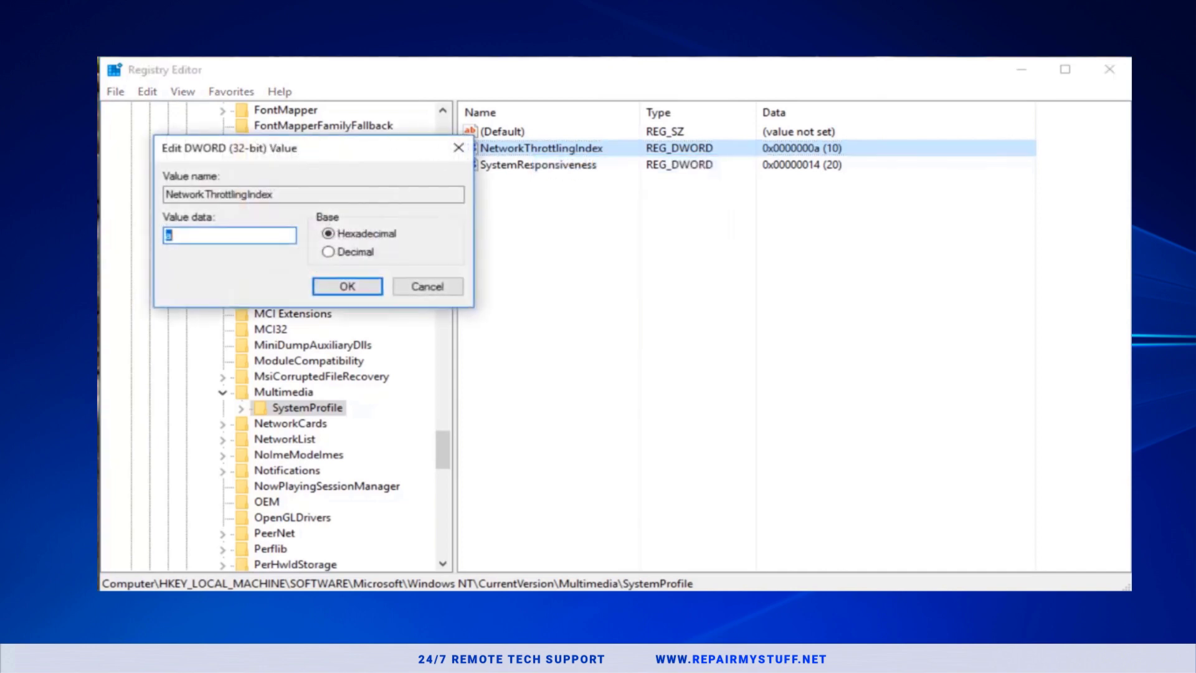
{"action": "left_click_drag", "start_coordinate": [306, 151], "coordinate": [612, 142]}
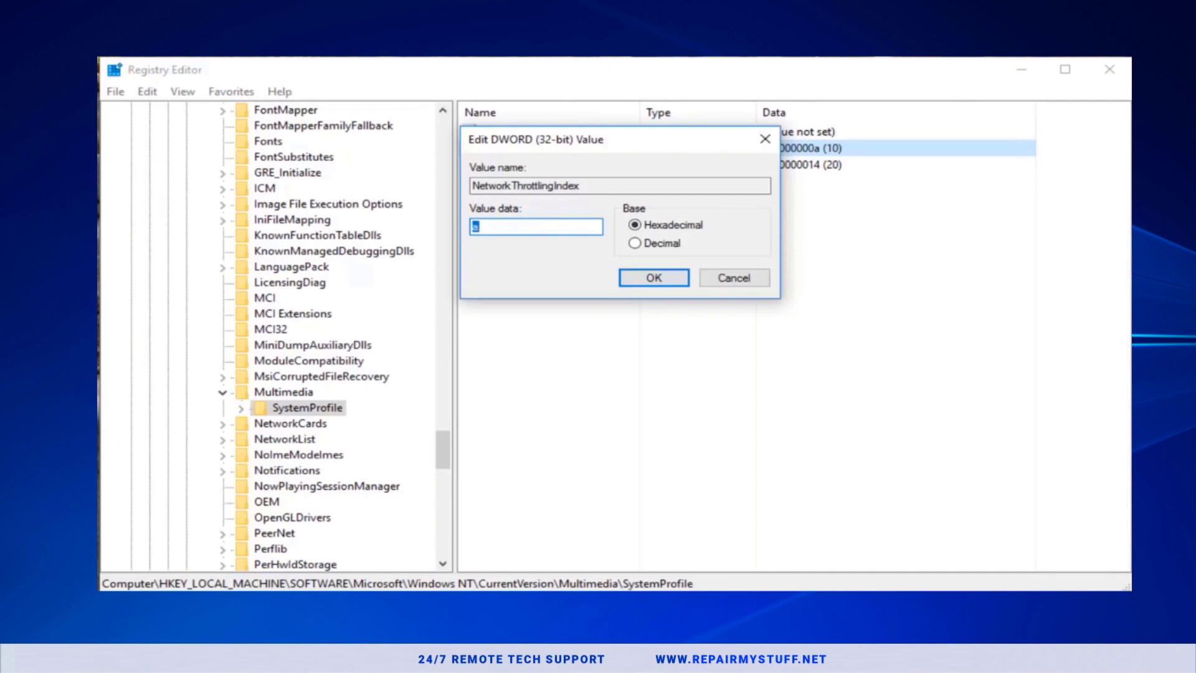
{"action": "type", "text": "FFFFFFFF"}
{"action": "left_click", "coordinate": [653, 277]}
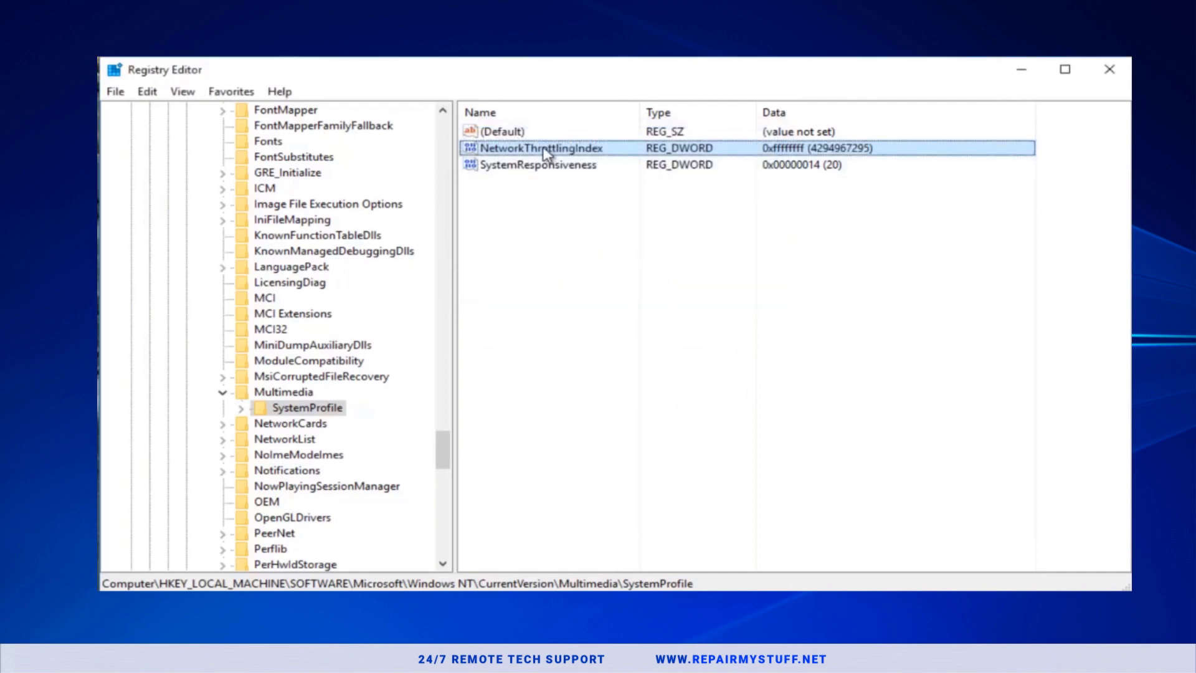
- Collapse the Multimedia key and the whole HKEY_LOCAL_MACHINE branch
{"action": "left_click", "coordinate": [222, 392]}
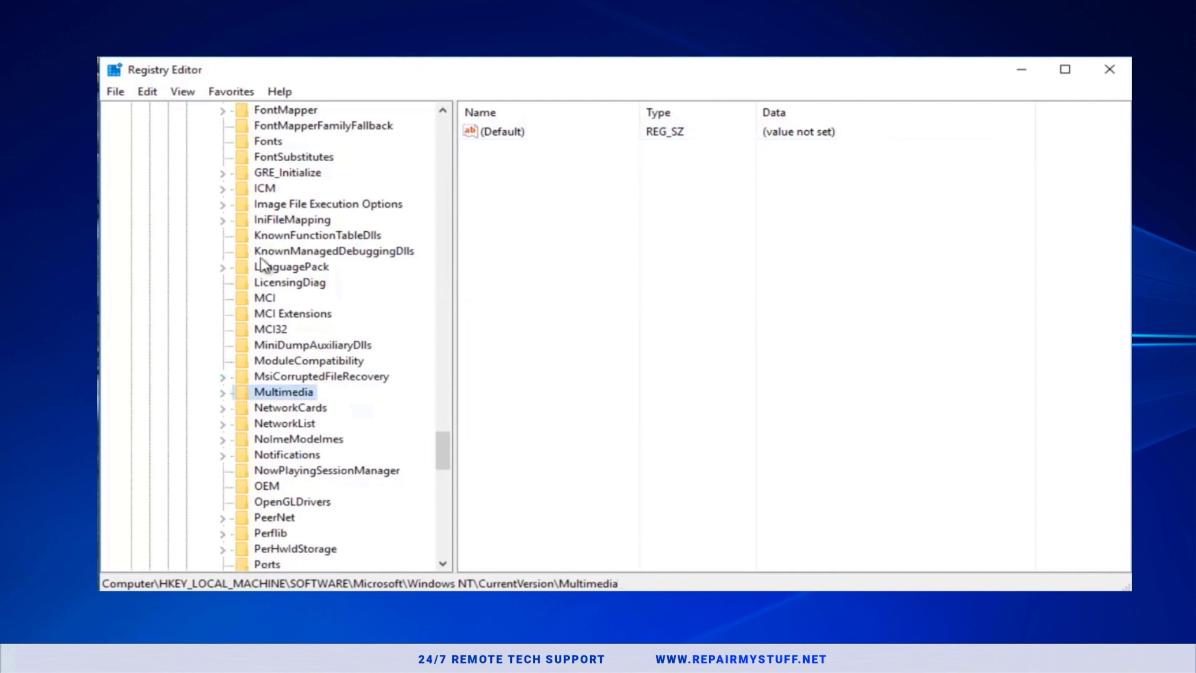
{"action": "left_click_drag", "start_coordinate": [446, 448], "coordinate": [436, 134]}
{"action": "left_click", "coordinate": [131, 157]}
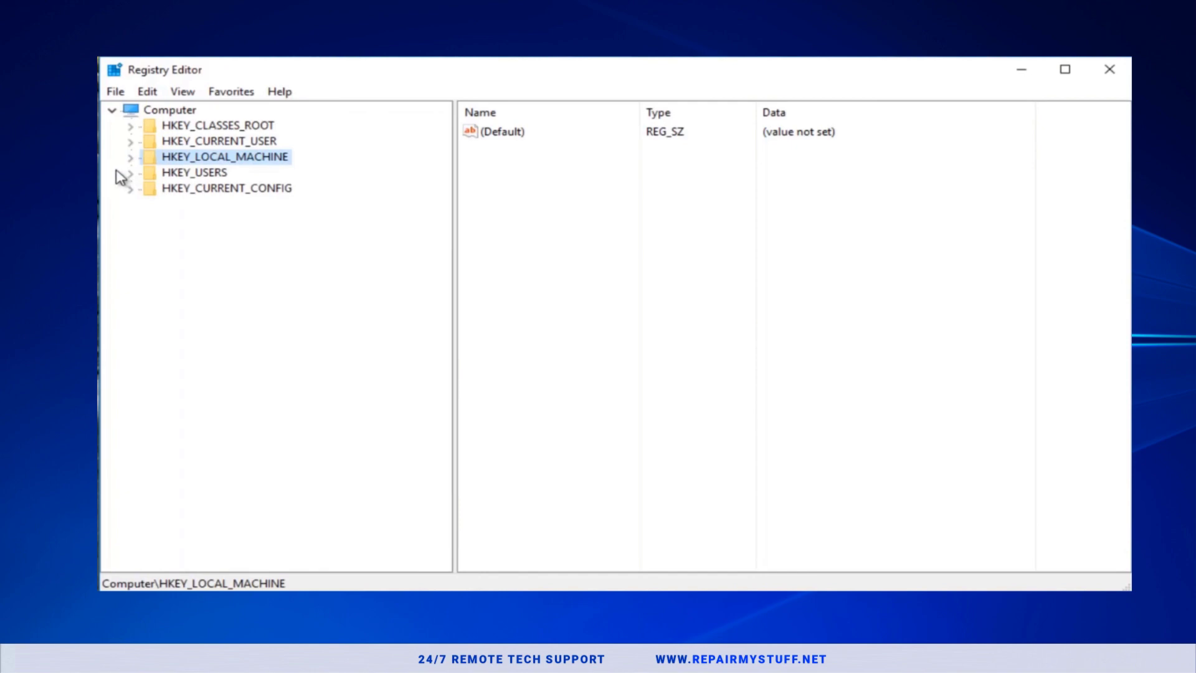
- Expand the registry tree down to HKEY_LOCAL_MACHINE\SYSTEM\CurrentControlSet\Services
{"action": "left_click", "coordinate": [131, 159]}
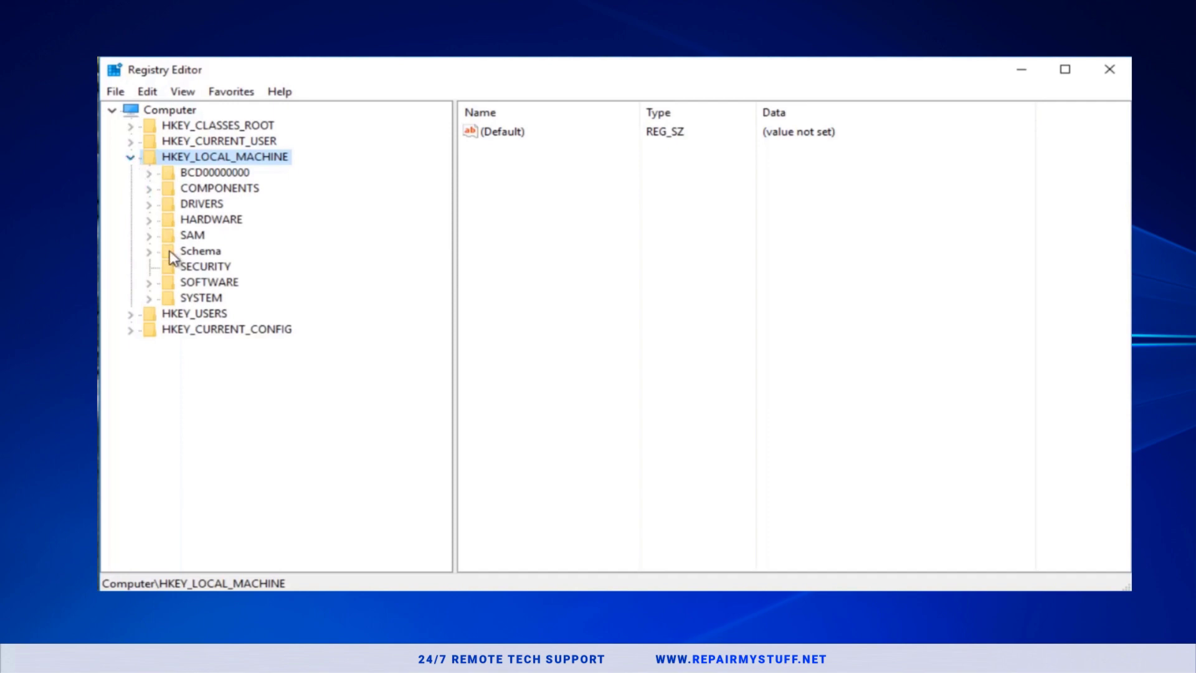
{"action": "left_click", "coordinate": [151, 298]}
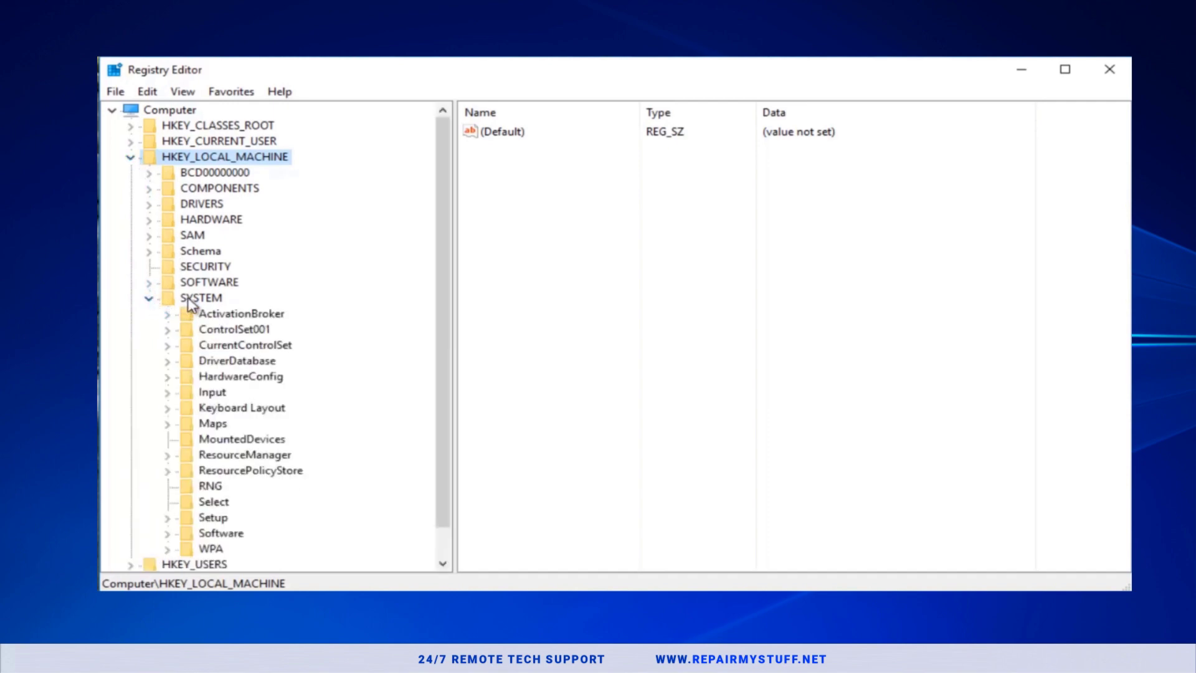
{"action": "scroll", "coordinate": [189, 305], "scroll_direction": "down", "scroll_amount": 1}
{"action": "left_click", "coordinate": [167, 315]}
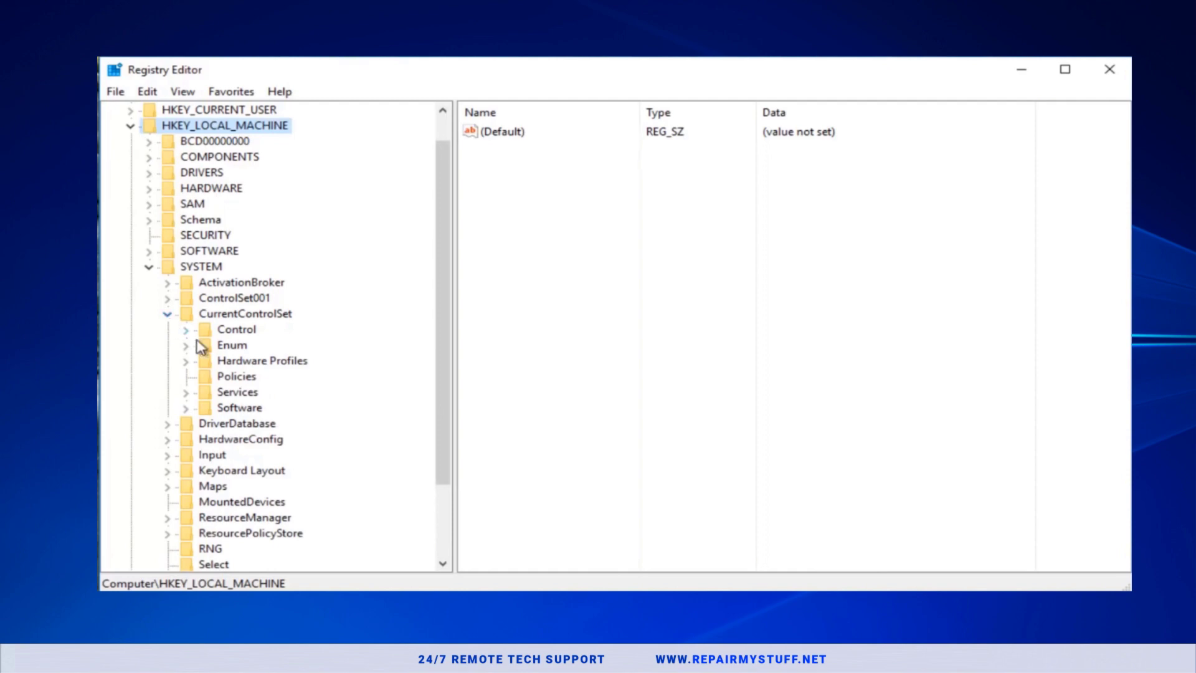
{"action": "left_click", "coordinate": [186, 393]}
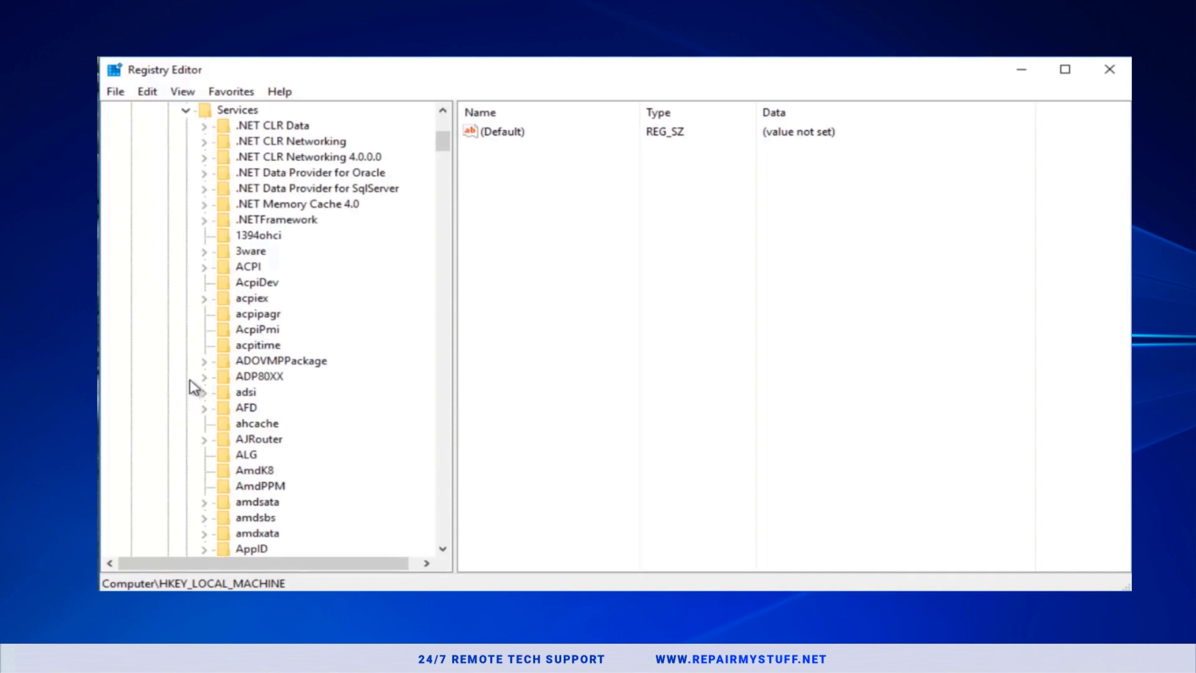
- Find the Tcpip key among the Services subkeys, select it and expand it
{"action": "scroll", "coordinate": [208, 368], "scroll_direction": "down", "scroll_amount": 16}
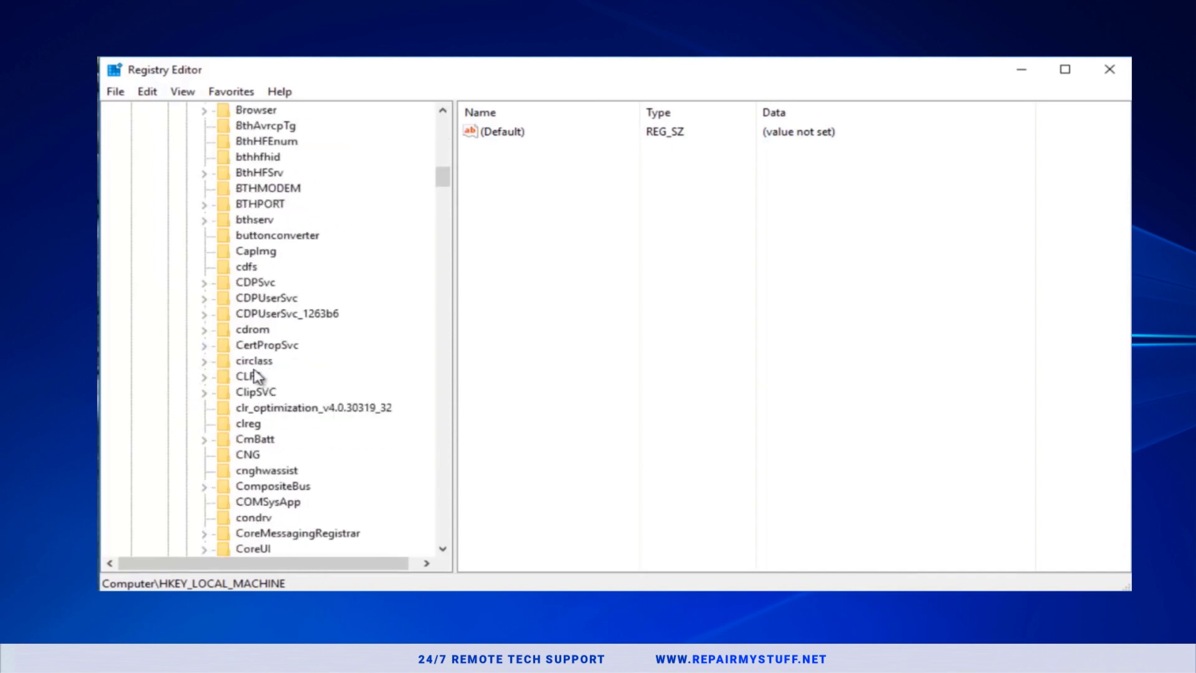
{"action": "scroll", "coordinate": [257, 375], "scroll_direction": "down", "scroll_amount": 20}
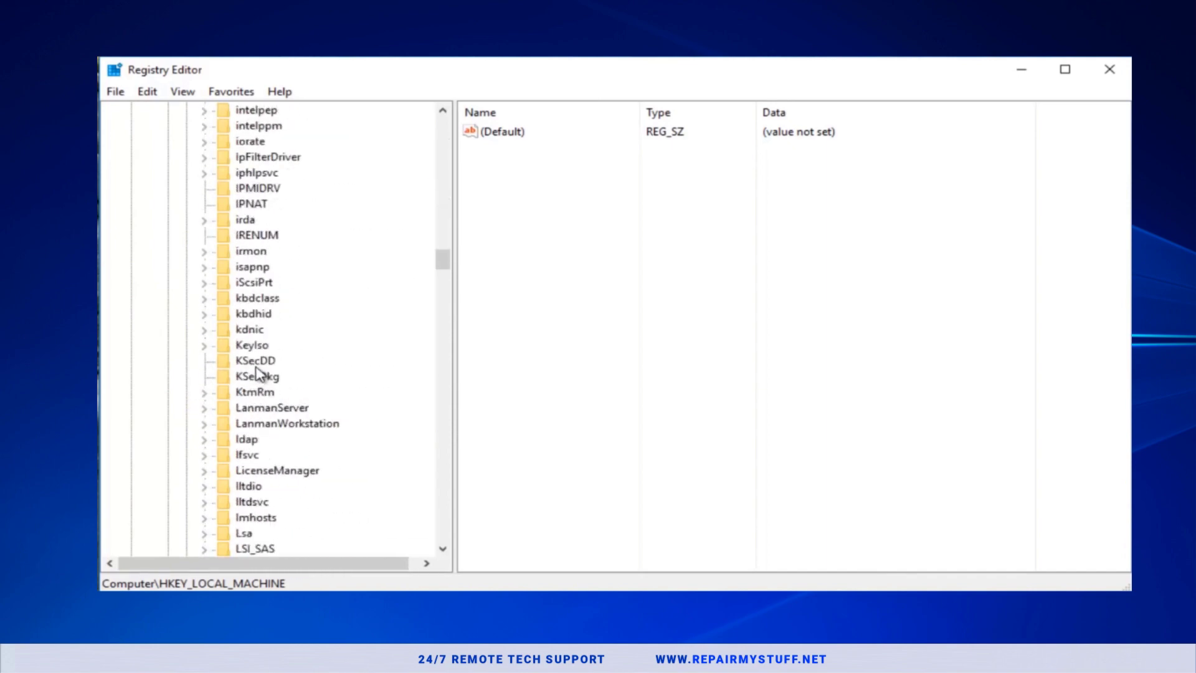
{"action": "scroll", "coordinate": [256, 375], "scroll_direction": "down", "scroll_amount": 20}
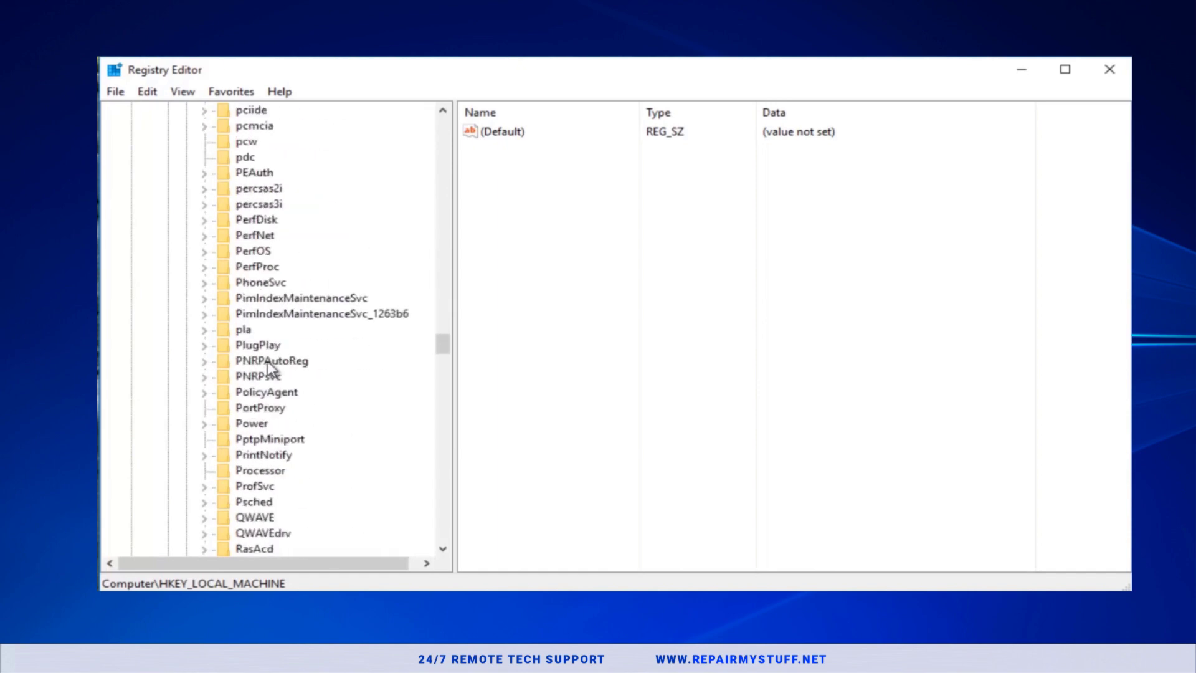
{"action": "scroll", "coordinate": [269, 366], "scroll_direction": "down", "scroll_amount": 20}
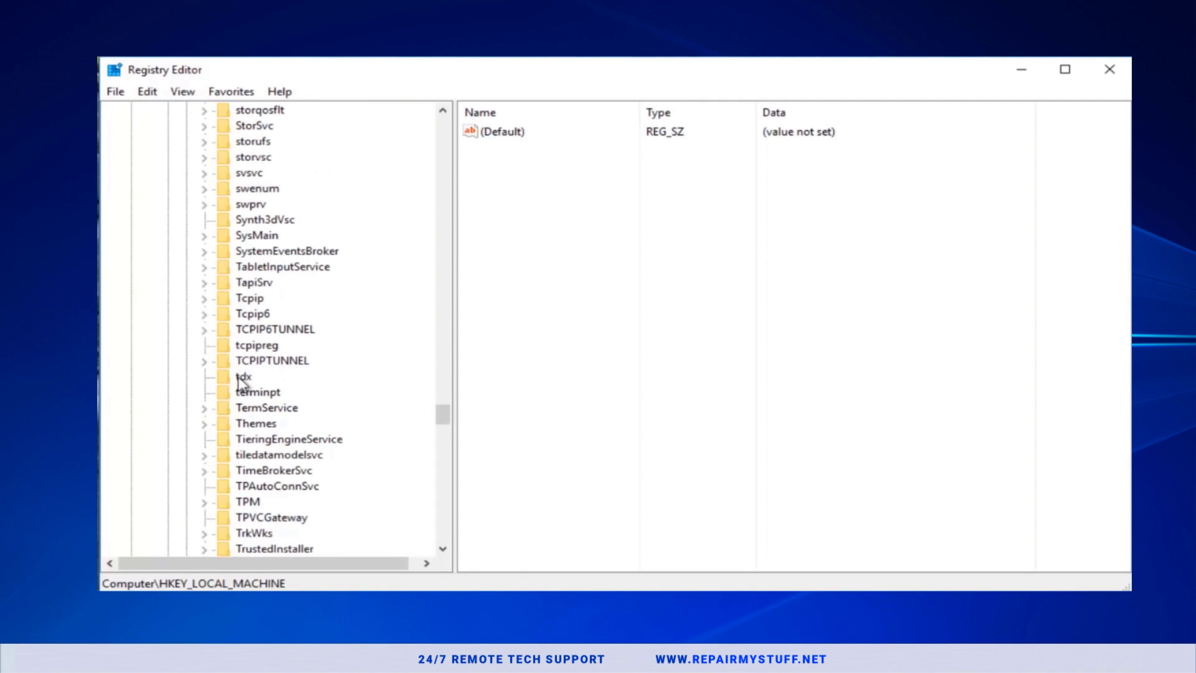
{"action": "left_click", "coordinate": [244, 300]}
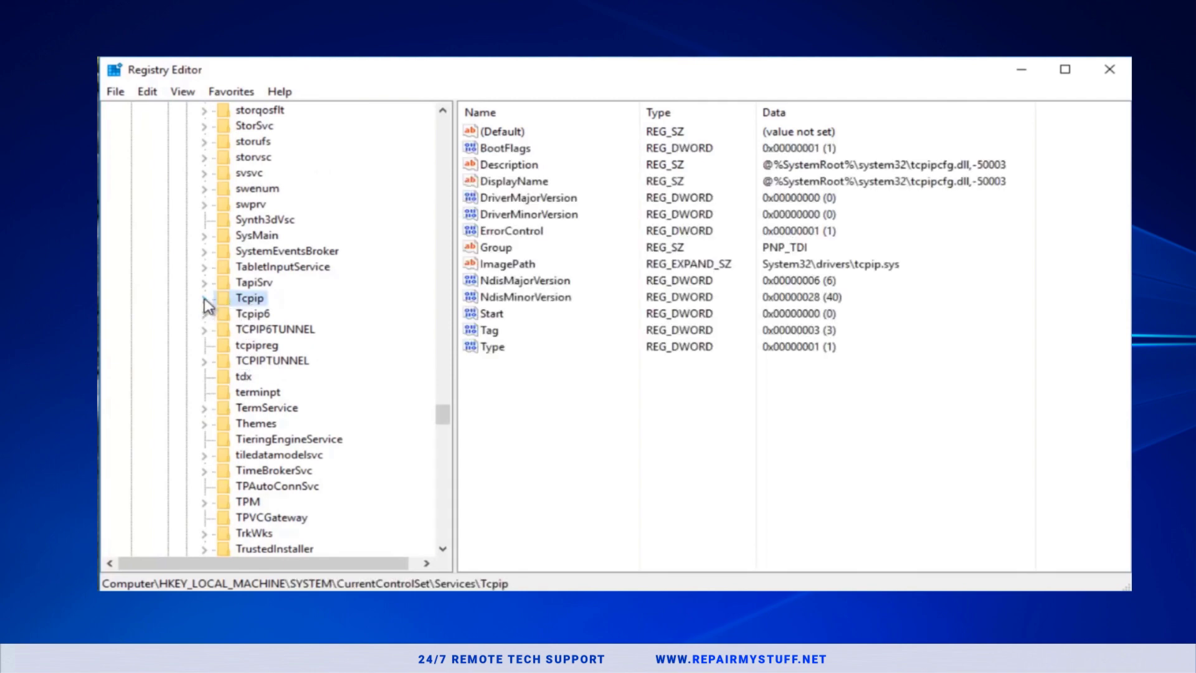
{"action": "left_click", "coordinate": [204, 299]}
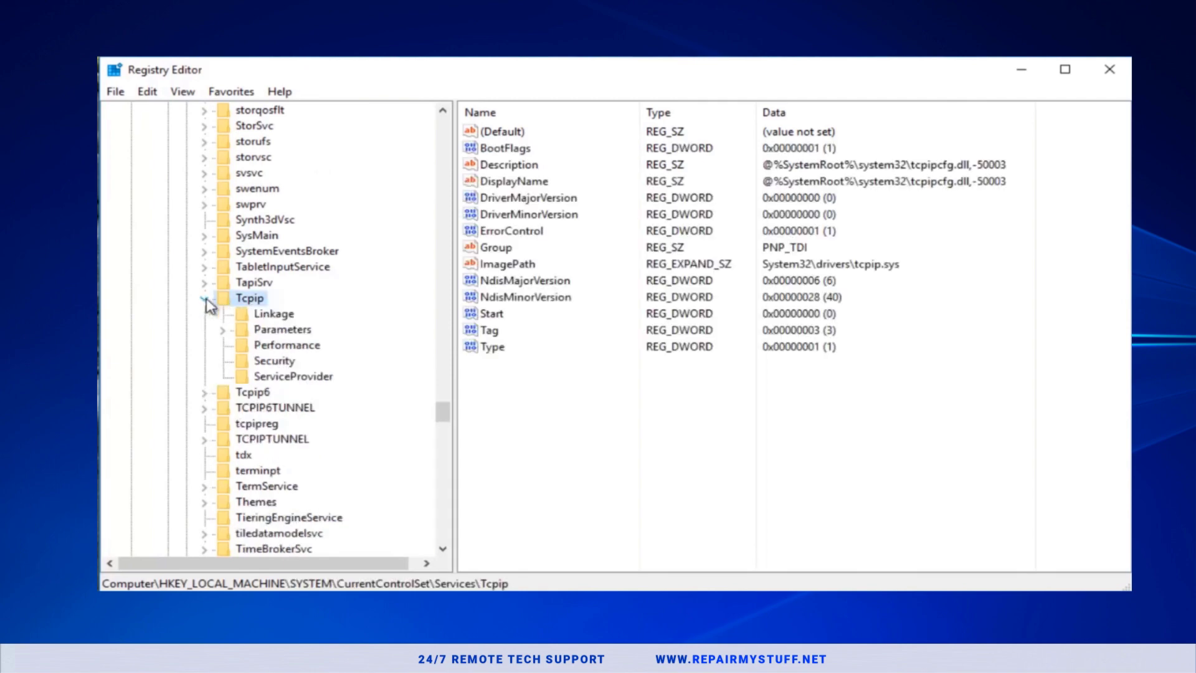
- Expand Parameters\Interfaces under Tcpip and select the network interface key whose name starts with 40dc10c9
{"action": "left_click", "coordinate": [256, 333]}
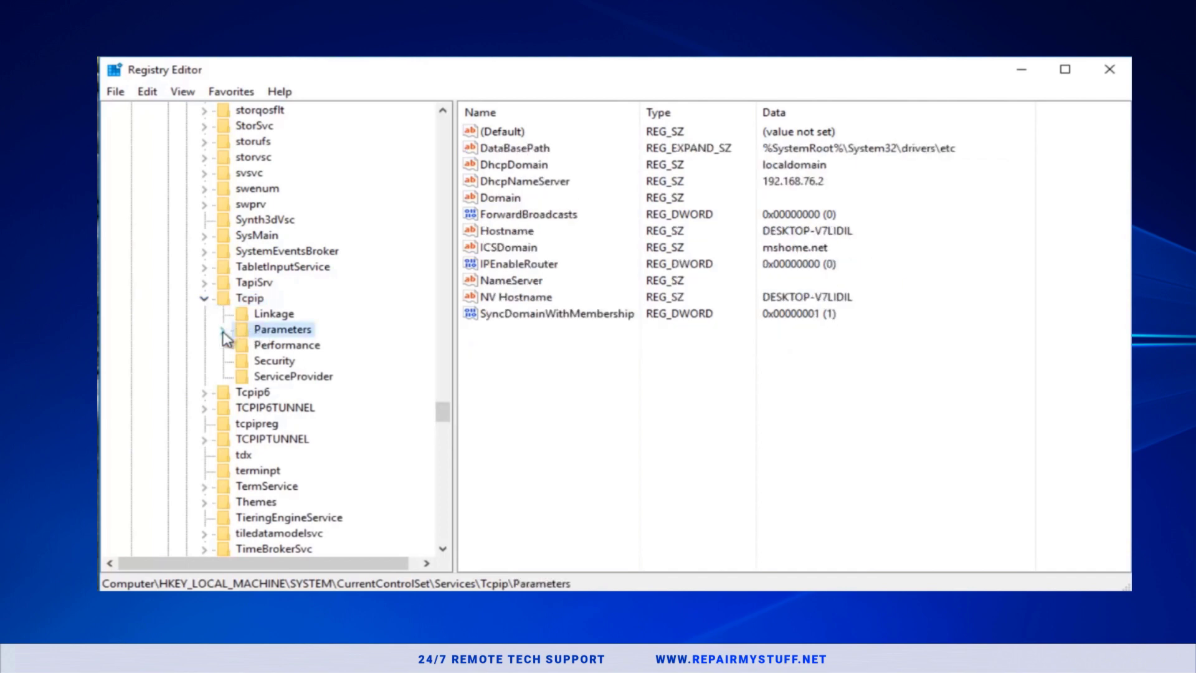
{"action": "left_click", "coordinate": [223, 331]}
{"action": "left_click", "coordinate": [243, 378]}
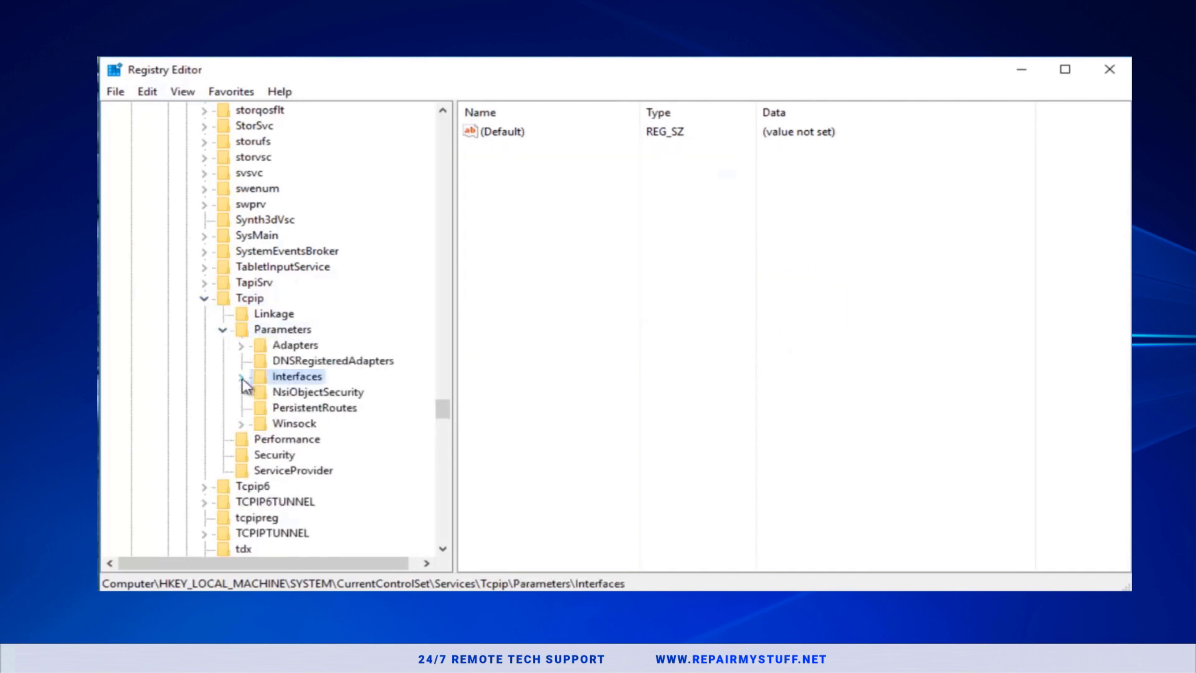
{"action": "left_click", "coordinate": [243, 377]}
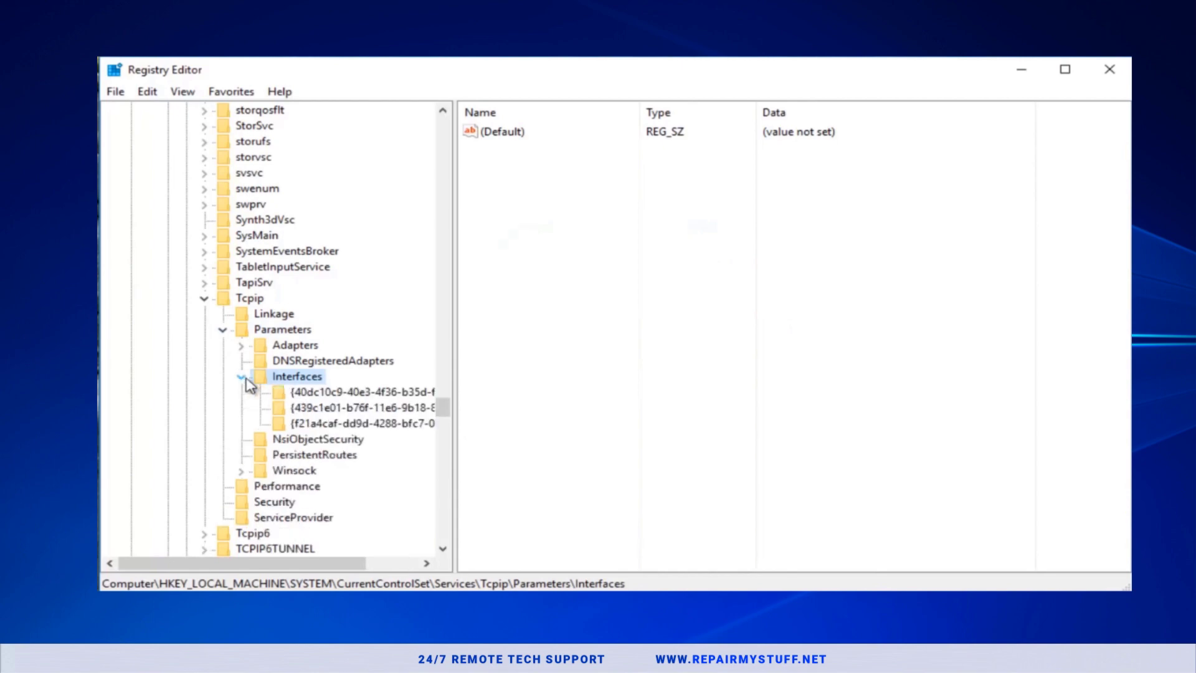
{"action": "left_click", "coordinate": [307, 402]}
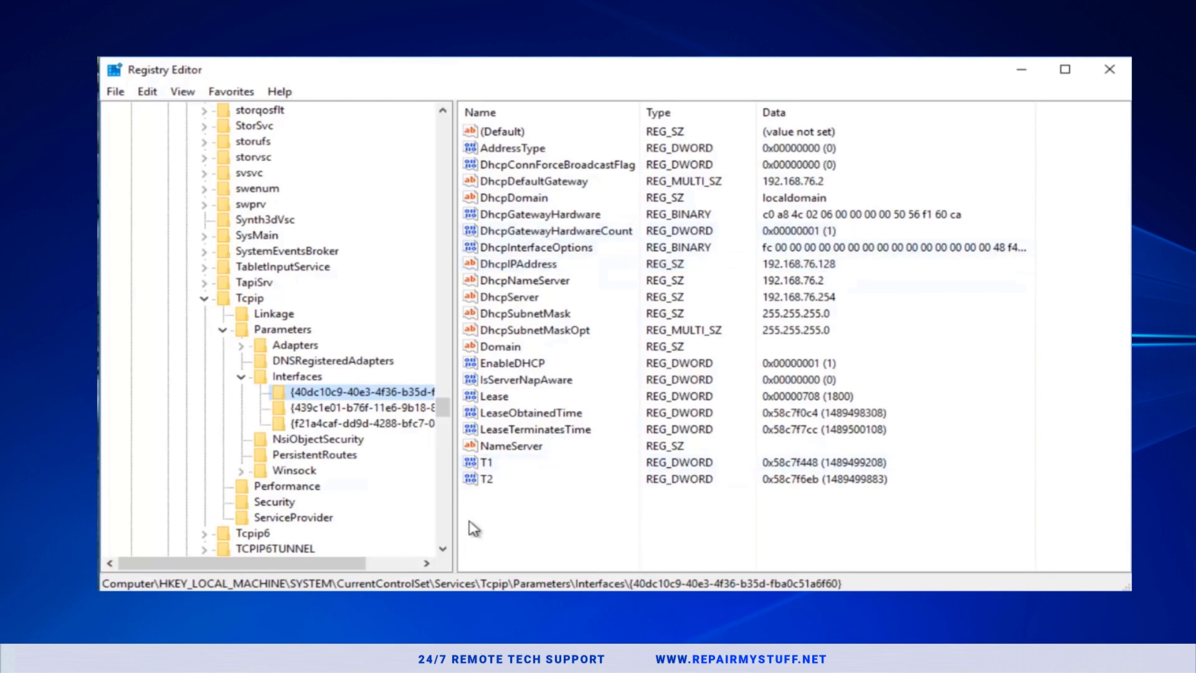
- Create a DWORD (32-bit) value named TCPackFrequency in the selected network interface key
{"action": "right_click", "coordinate": [531, 514]}
{"action": "mouse_move", "coordinate": [619, 520]}
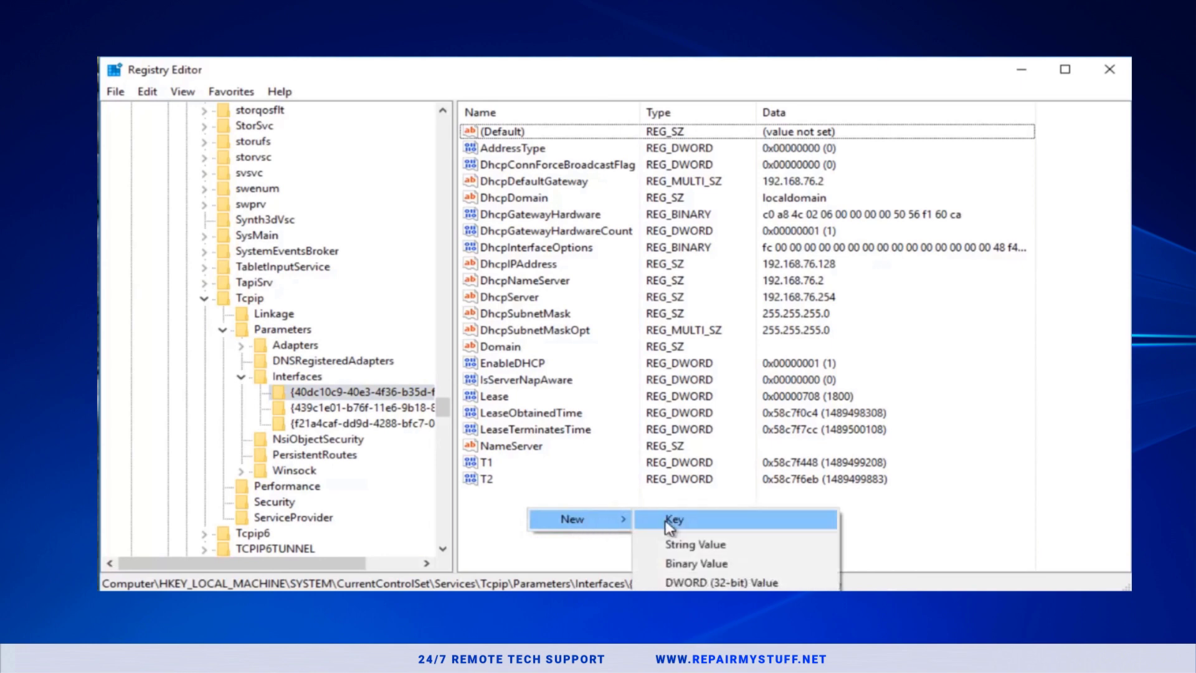
{"action": "left_click", "coordinate": [762, 583]}
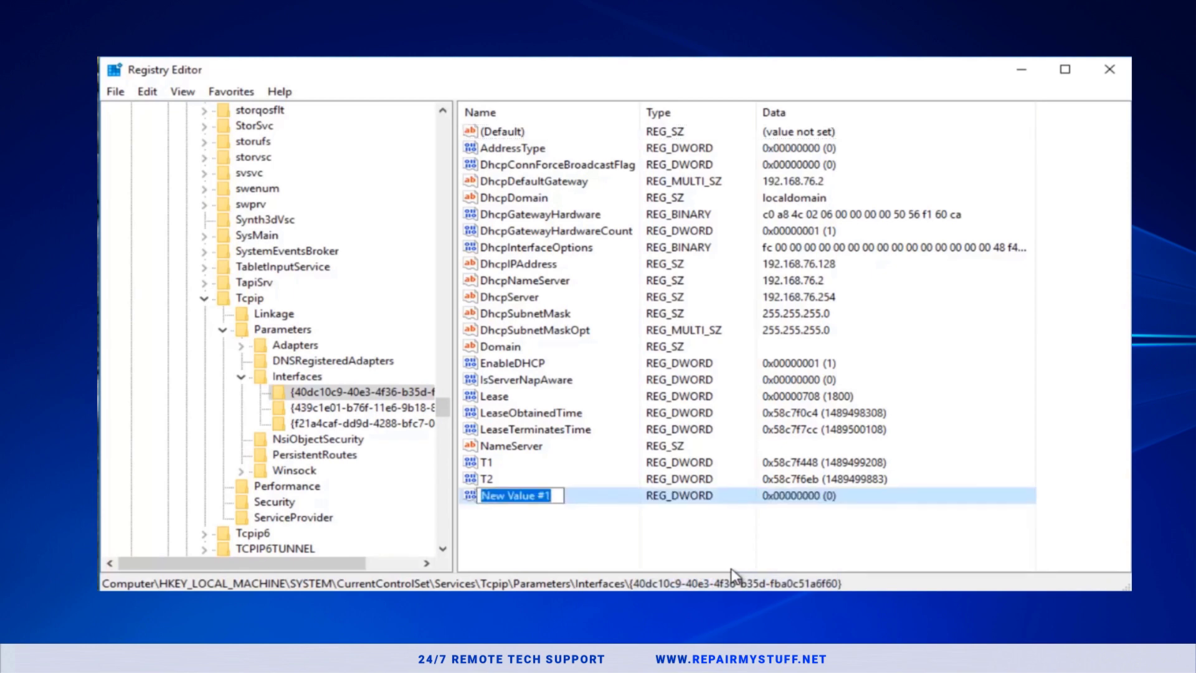
{"action": "type", "text": "TC"}
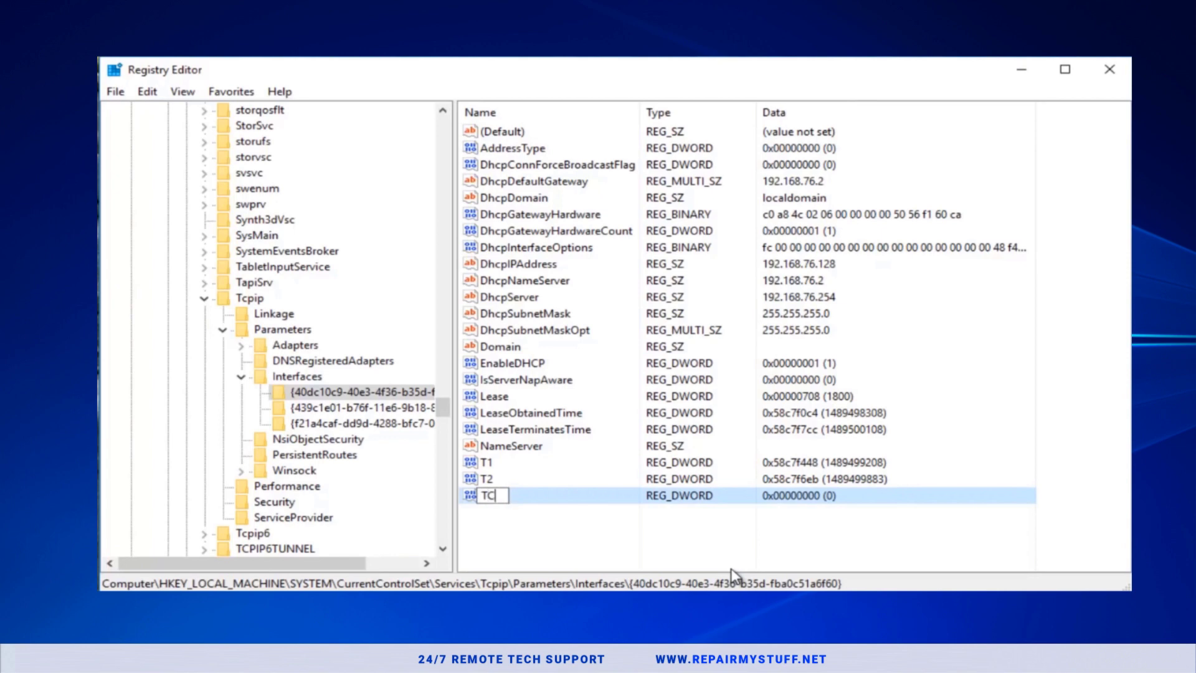
{"action": "type", "text": "Pack"}
{"action": "type", "text": "Frequ"}
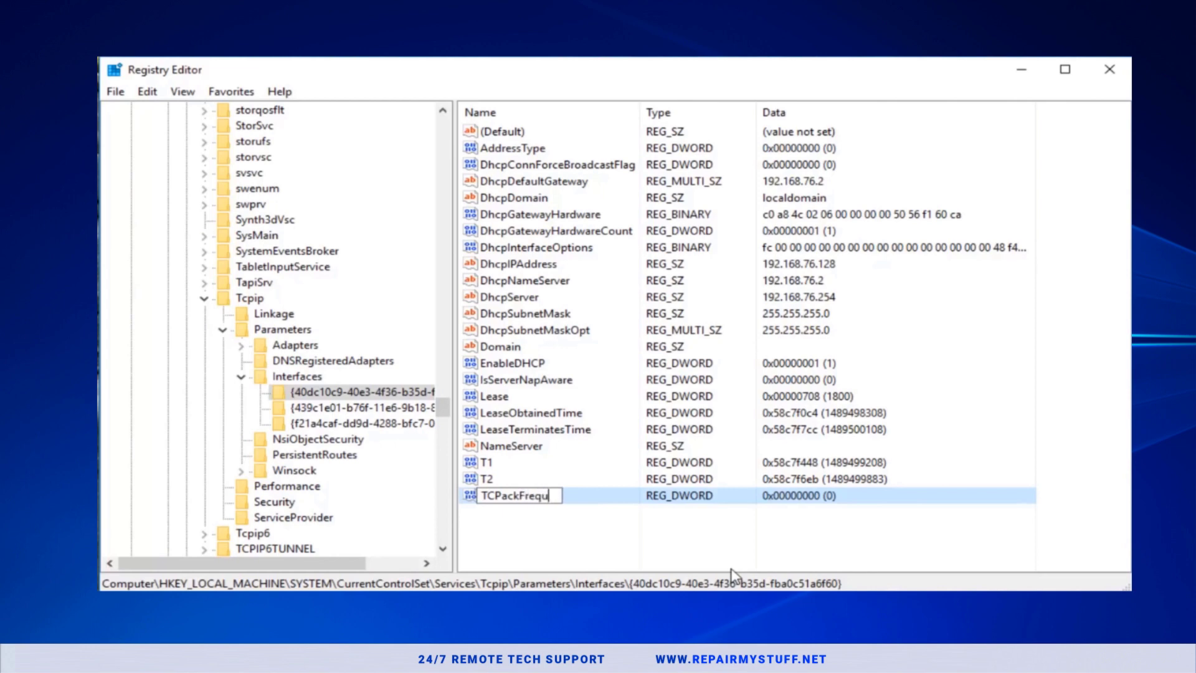
{"action": "type", "text": "ency"}
{"action": "key", "text": "Return"}
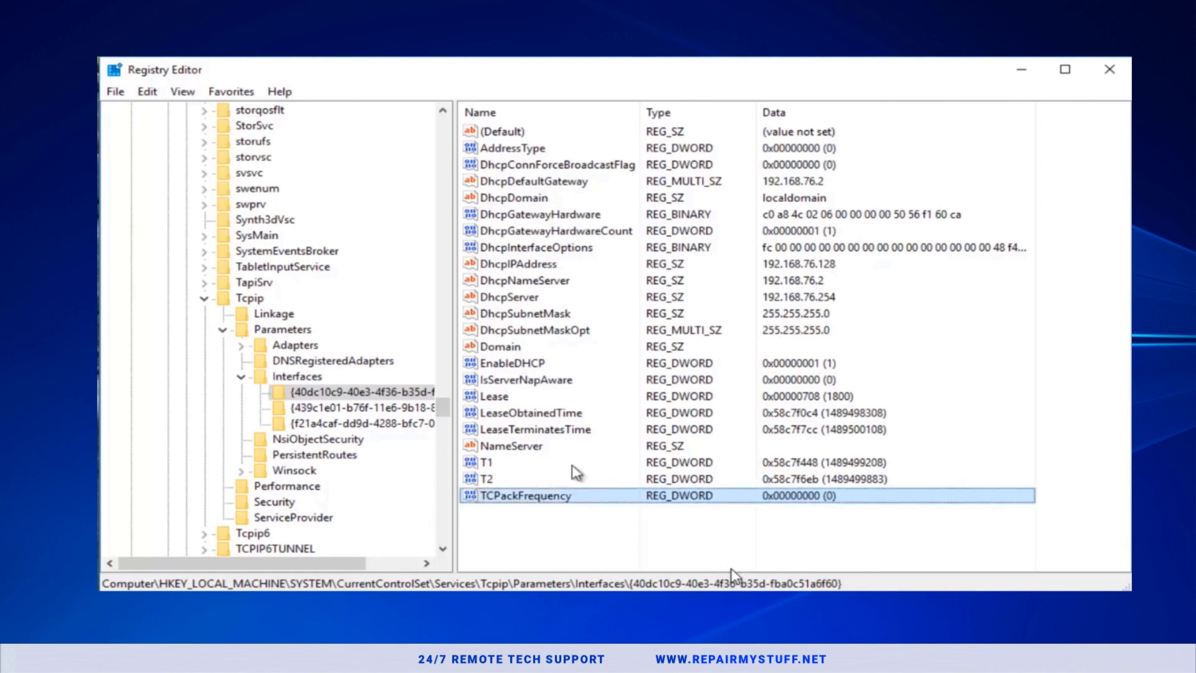
- Add another DWORD (32-bit) value named TCPNoDelay to the same network interface key
{"action": "right_click", "coordinate": [495, 524]}
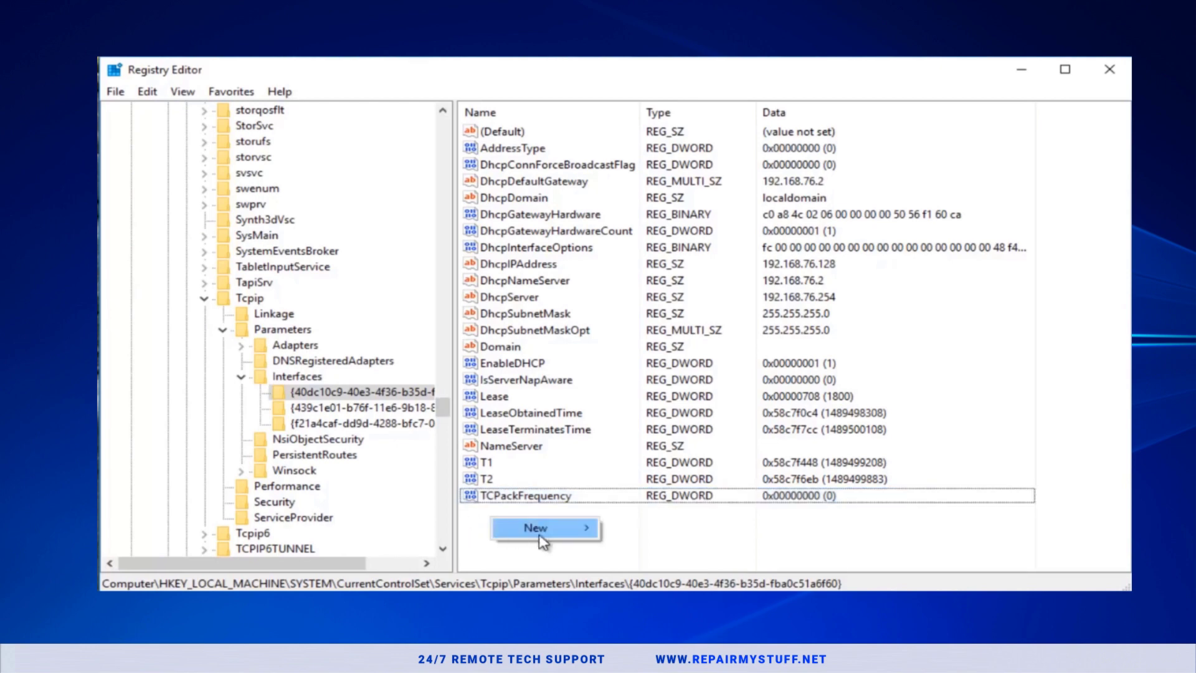
{"action": "mouse_move", "coordinate": [542, 534]}
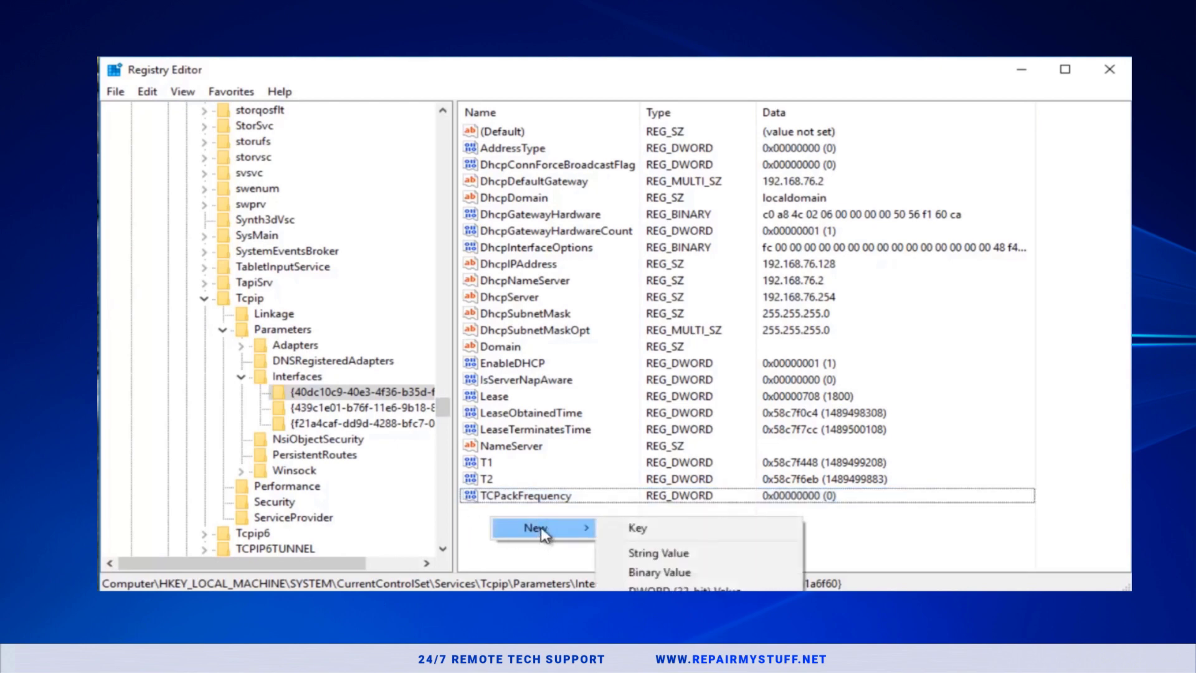
{"action": "left_click", "coordinate": [648, 590]}
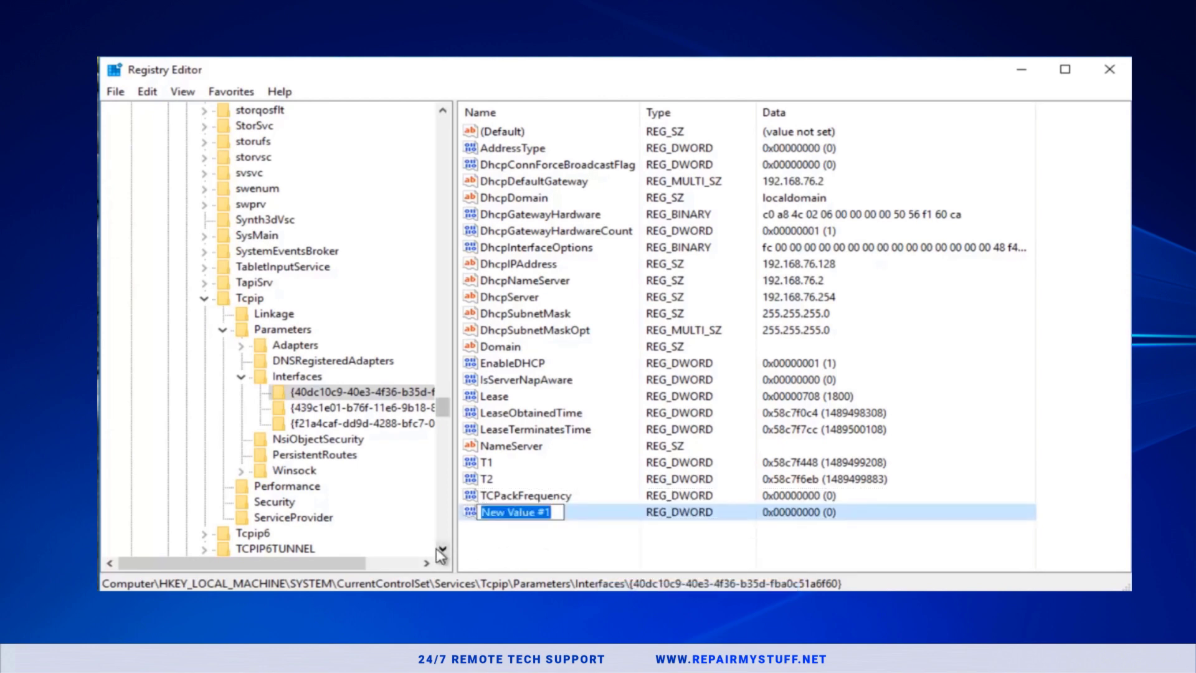
{"action": "type", "text": "TCP"}
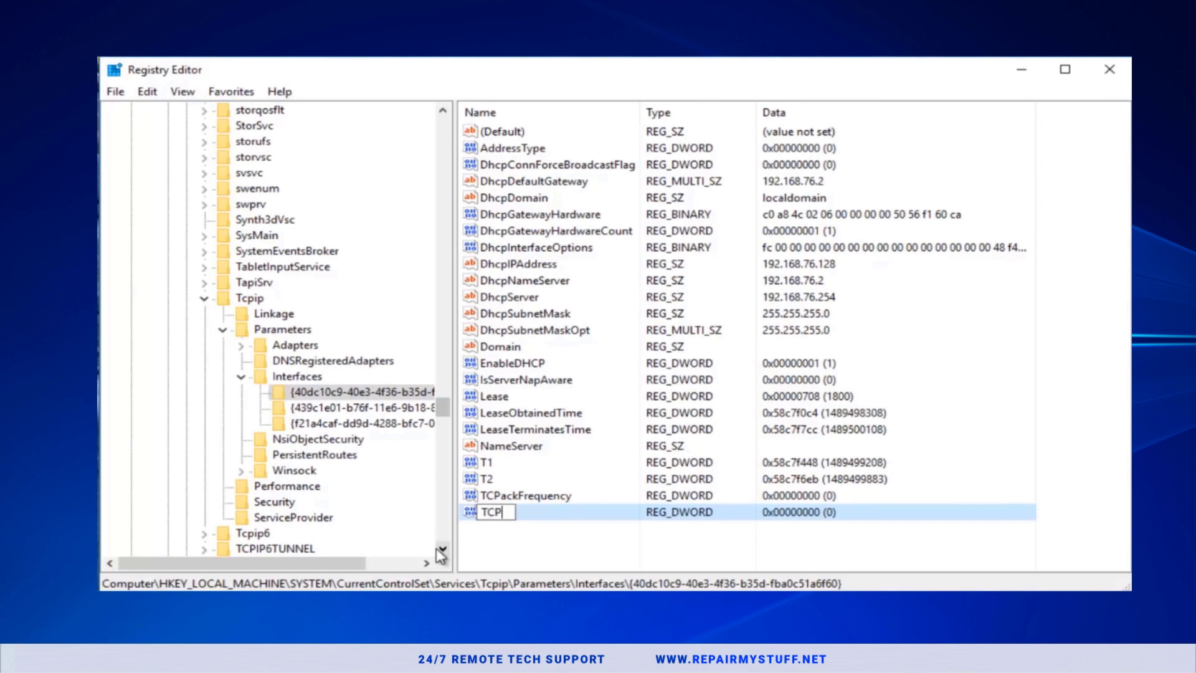
{"action": "type", "text": "NoDelay"}
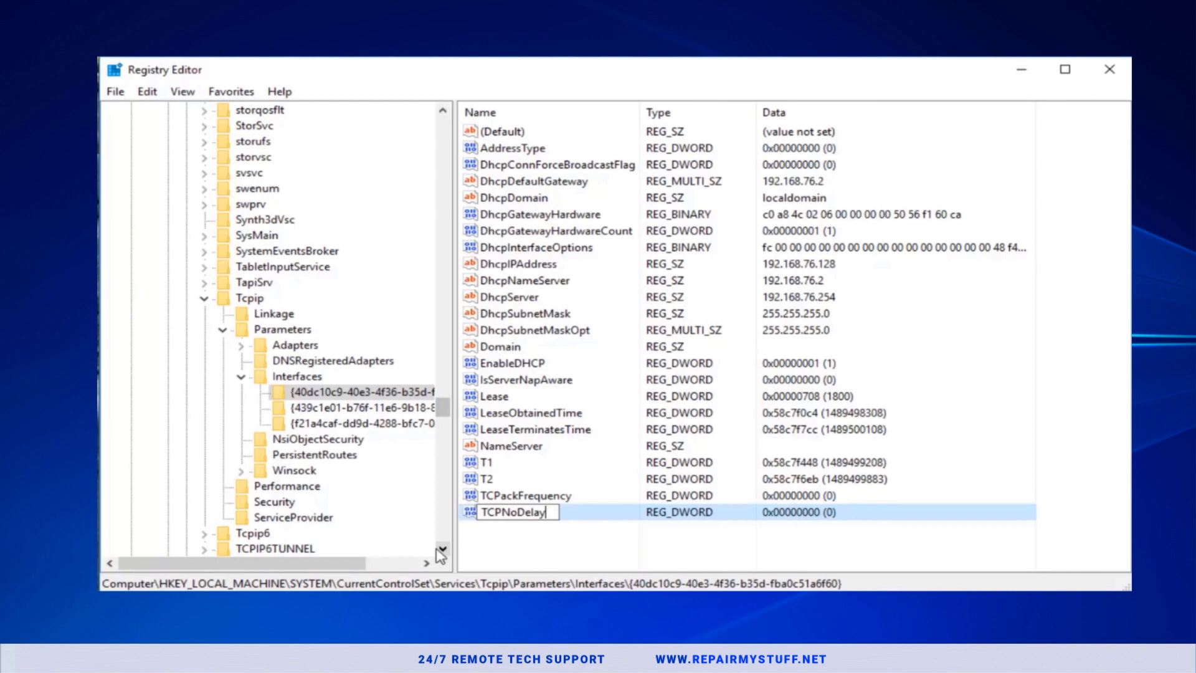
{"action": "key", "text": "Return"}
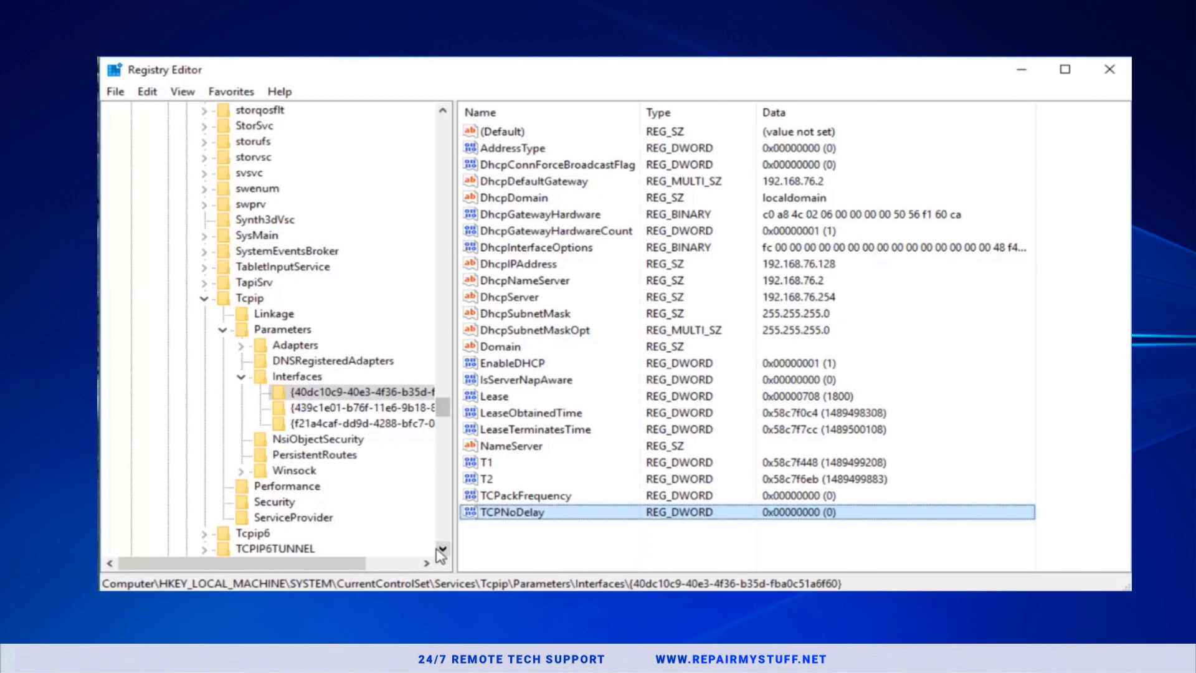
- Set the value data of TCPackFrequency to 1
{"action": "left_click", "coordinate": [503, 497]}
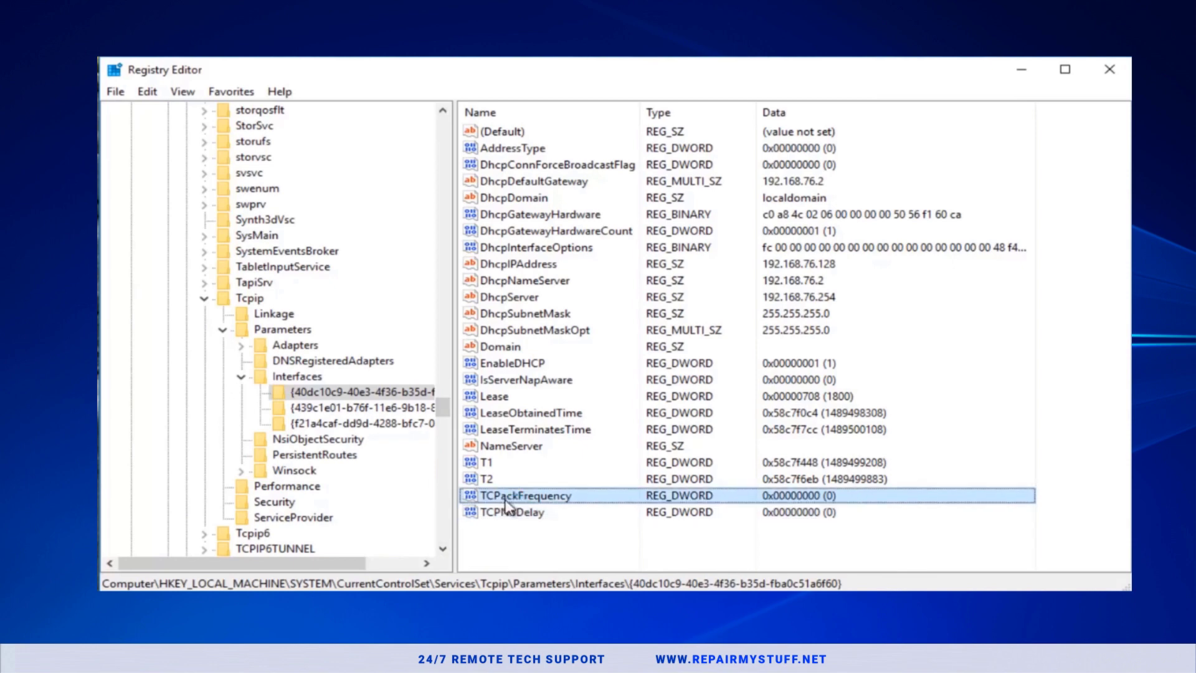
{"action": "double_click", "coordinate": [505, 498]}
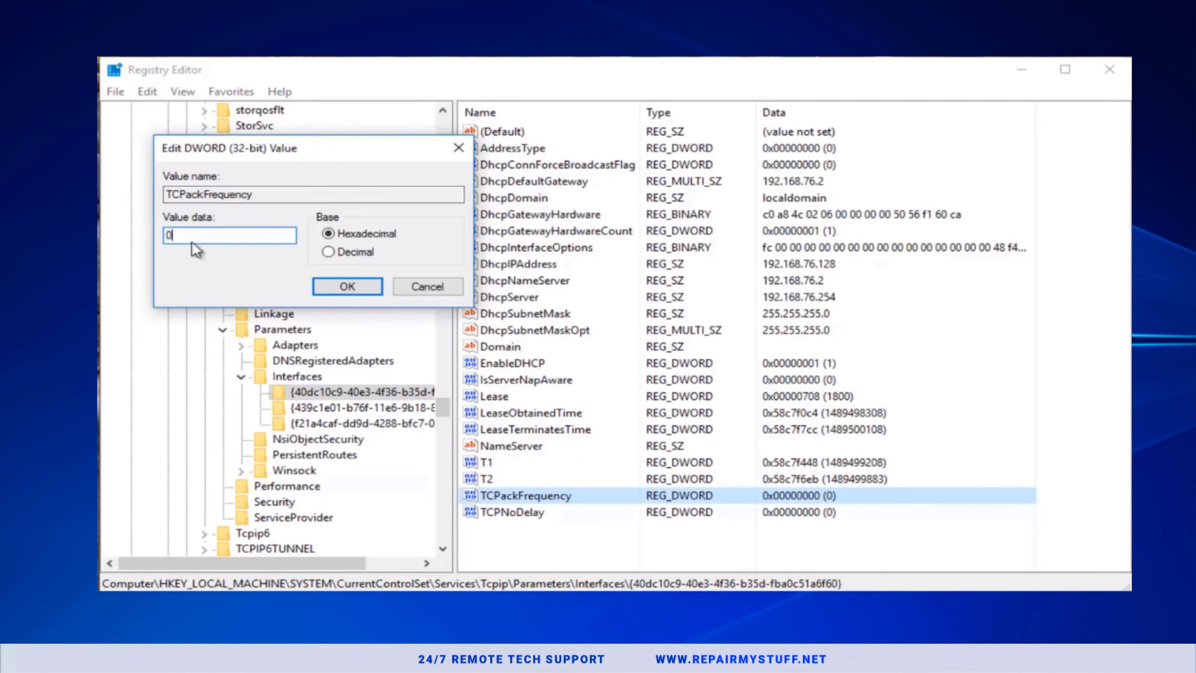
{"action": "left_click_drag", "start_coordinate": [177, 235], "coordinate": [118, 243]}
{"action": "type", "text": "1"}
{"action": "left_click", "coordinate": [339, 287]}
- Set the value data of TCPNoDelay to 1
{"action": "double_click", "coordinate": [486, 515]}
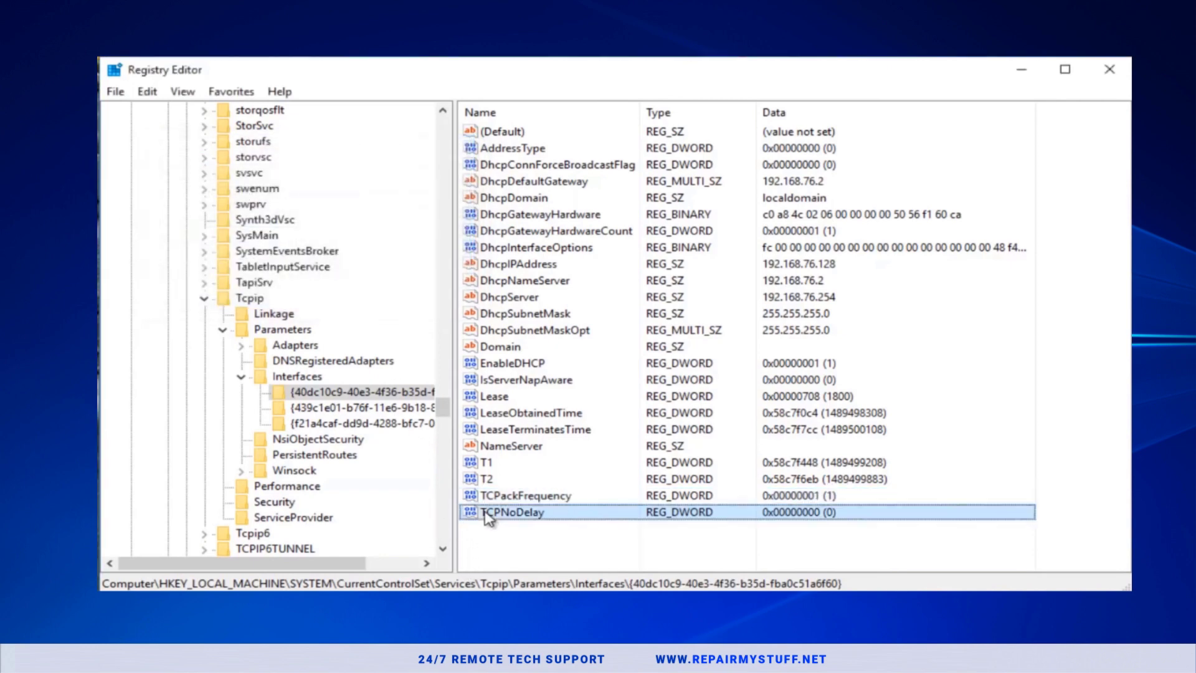
{"action": "type", "text": "1"}
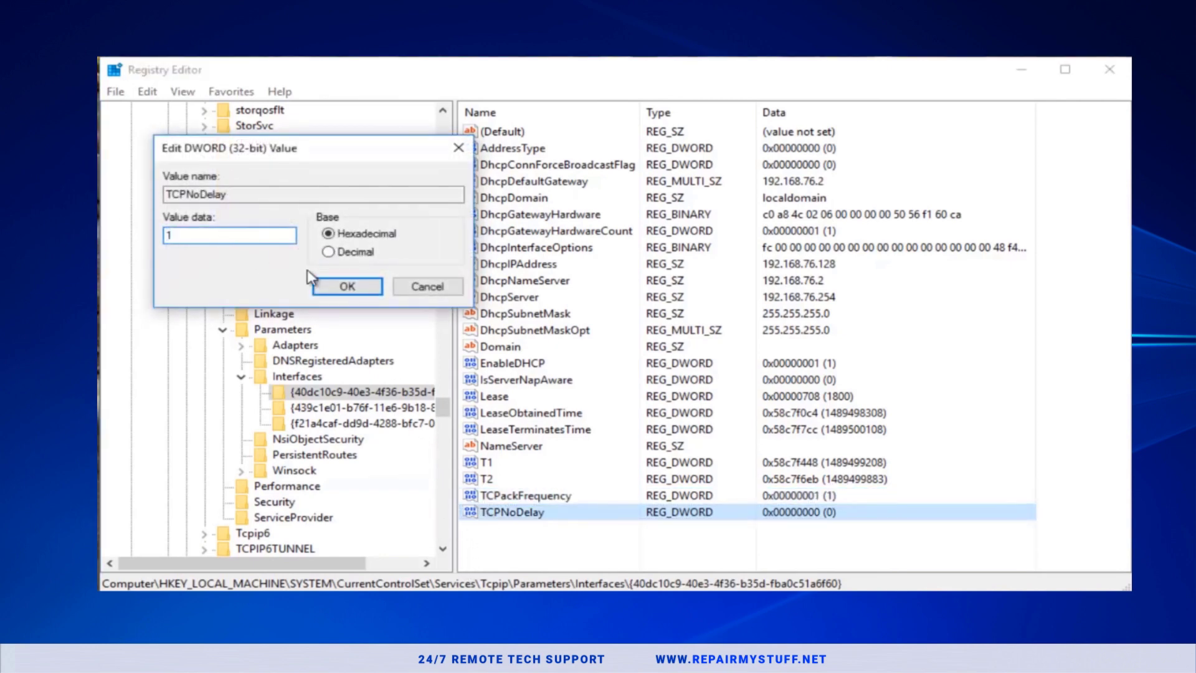
{"action": "left_click", "coordinate": [346, 286]}
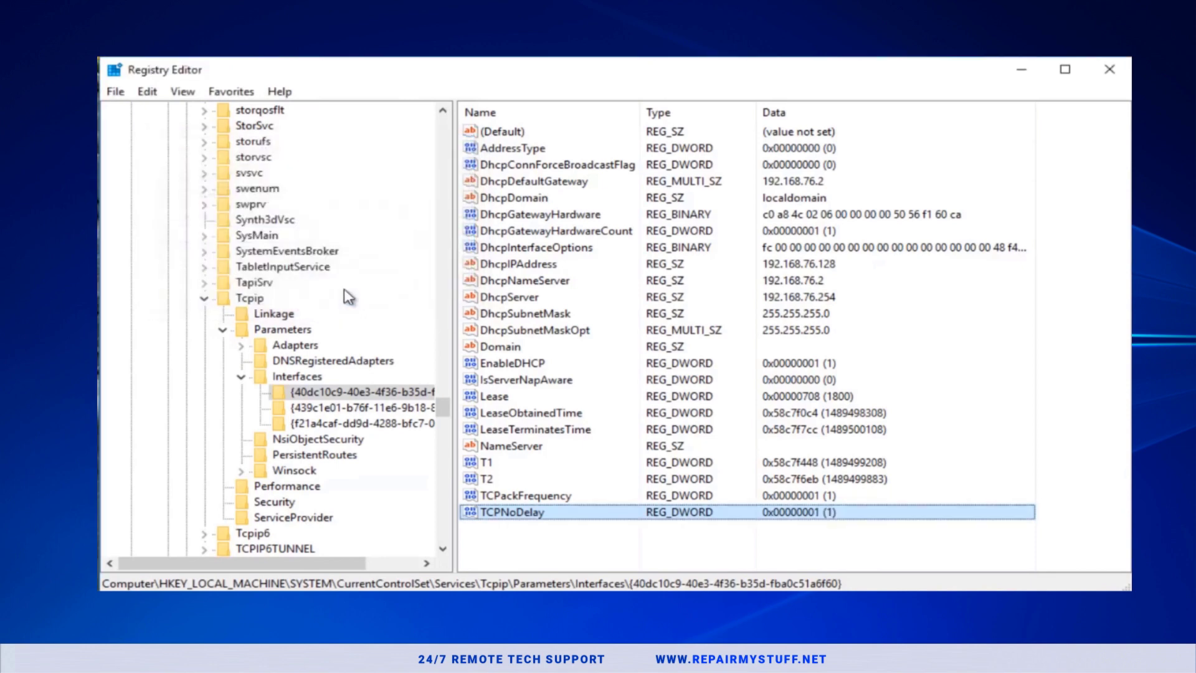
- Collapse the open keys from Interfaces up through Parameters, Tcpip, Services and CurrentControlSet to SYSTEM
{"action": "left_click", "coordinate": [243, 378]}
{"action": "left_click", "coordinate": [222, 330]}
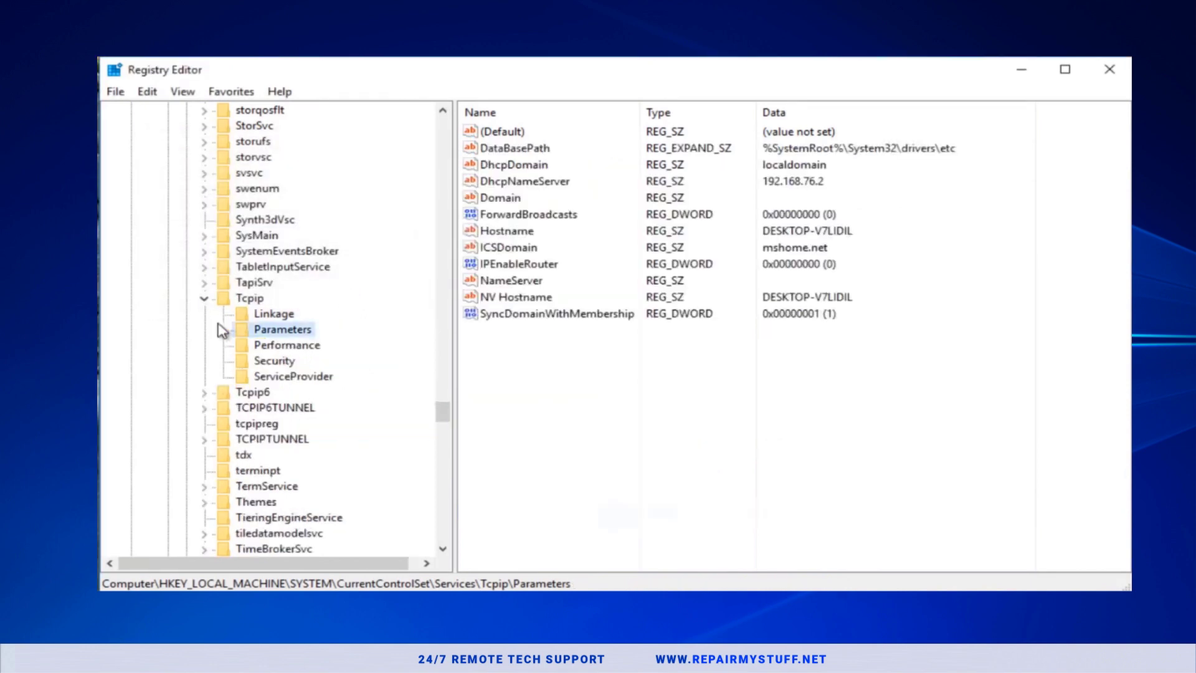
{"action": "left_click", "coordinate": [205, 298]}
{"action": "scroll", "coordinate": [239, 341], "scroll_direction": "up", "scroll_amount": 6}
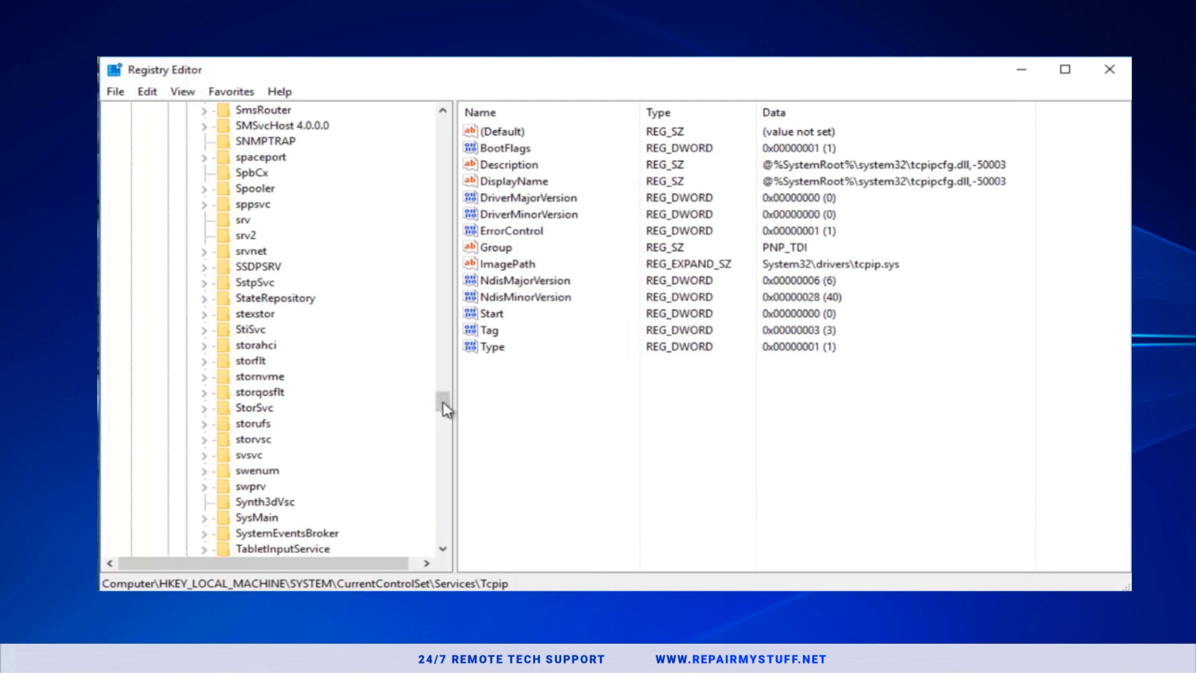
{"action": "left_click_drag", "start_coordinate": [442, 392], "coordinate": [442, 125]}
{"action": "left_click", "coordinate": [185, 423]}
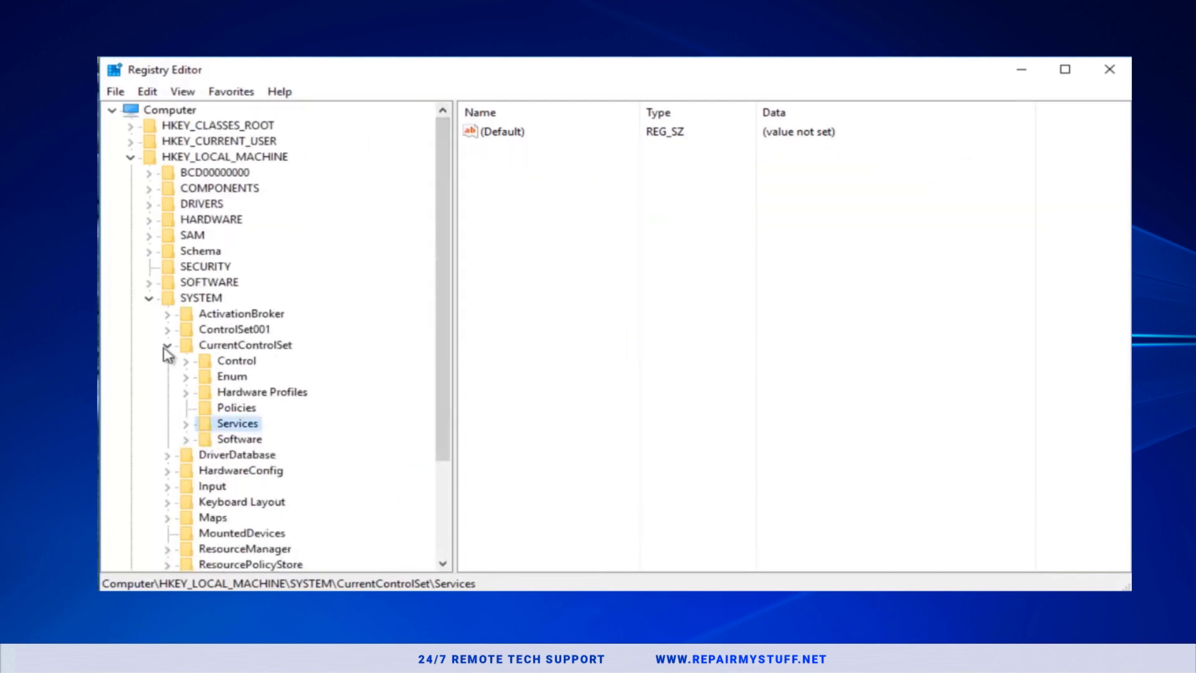
{"action": "left_click", "coordinate": [167, 346]}
{"action": "left_click", "coordinate": [149, 298]}
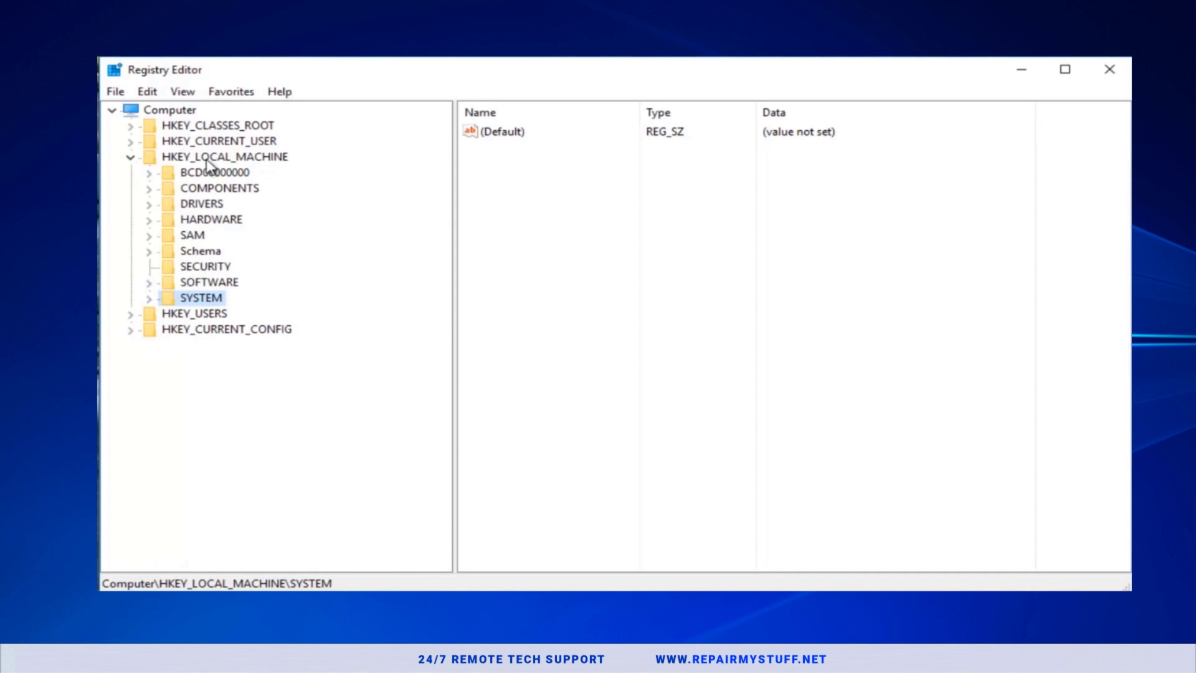
- Expand SOFTWARE under HKEY_LOCAL_MACHINE and expand its Microsoft key
{"action": "left_click", "coordinate": [173, 284]}
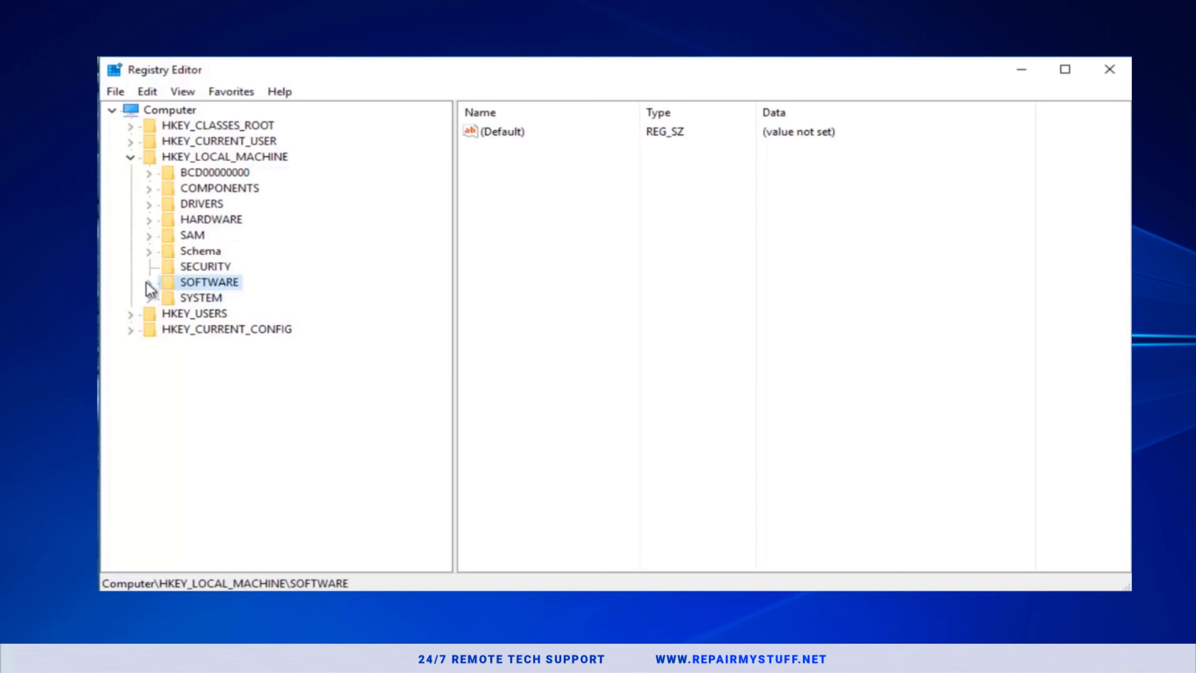
{"action": "left_click", "coordinate": [149, 283]}
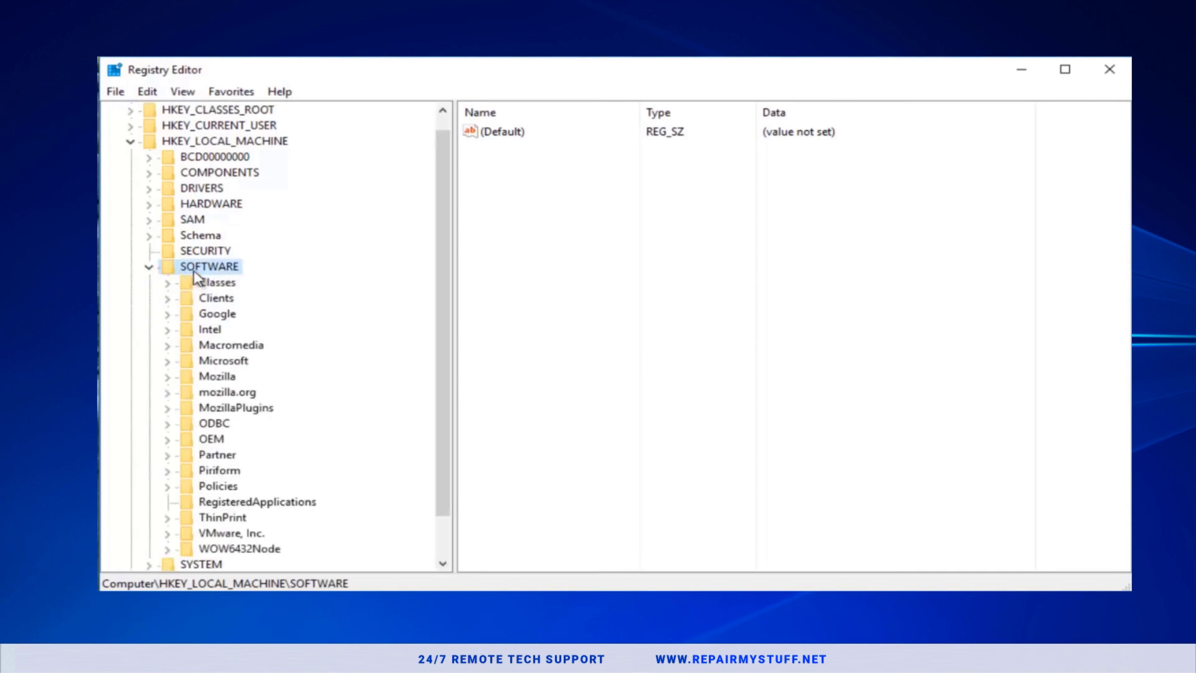
{"action": "left_click", "coordinate": [215, 362]}
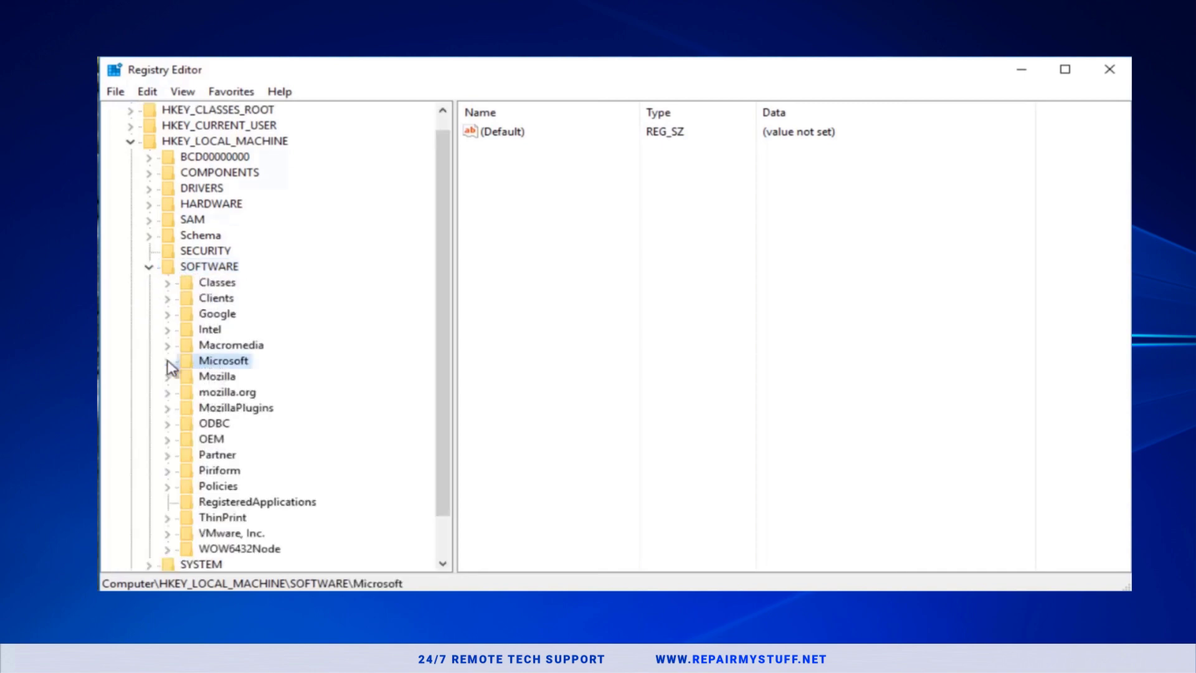
{"action": "left_click", "coordinate": [168, 363]}
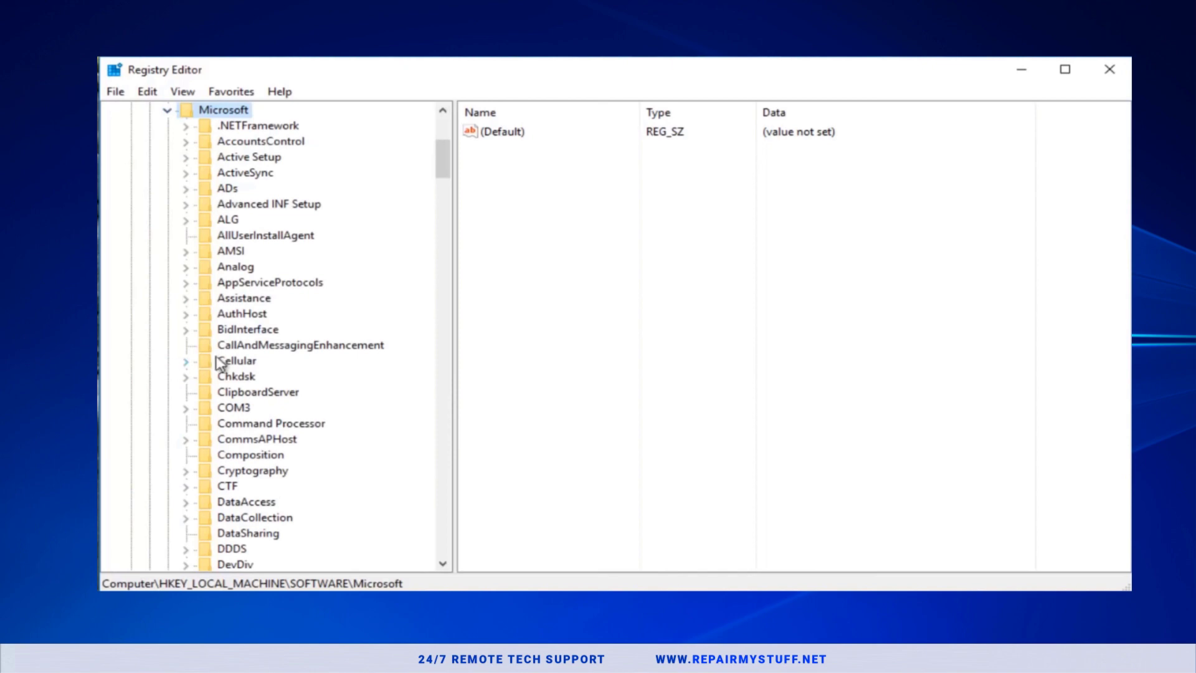
- Find the MSMQ key among the Microsoft subkeys and select it
{"action": "scroll", "coordinate": [290, 355], "scroll_direction": "down", "scroll_amount": 5}
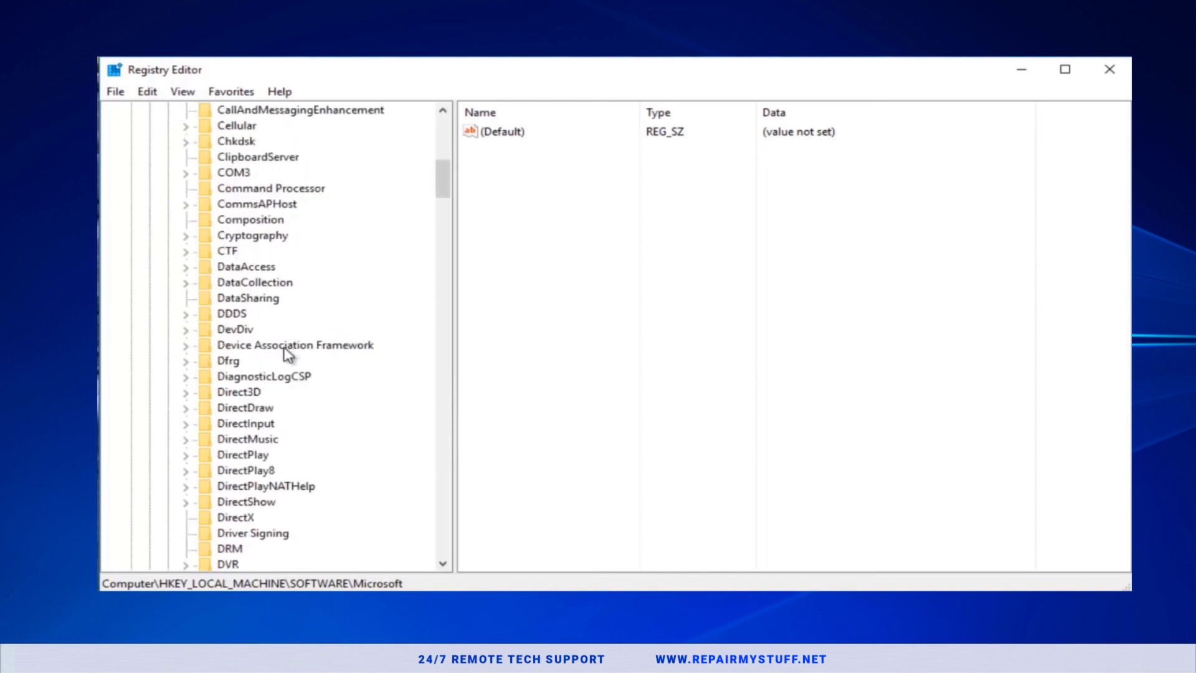
{"action": "scroll", "coordinate": [288, 355], "scroll_direction": "down", "scroll_amount": 19}
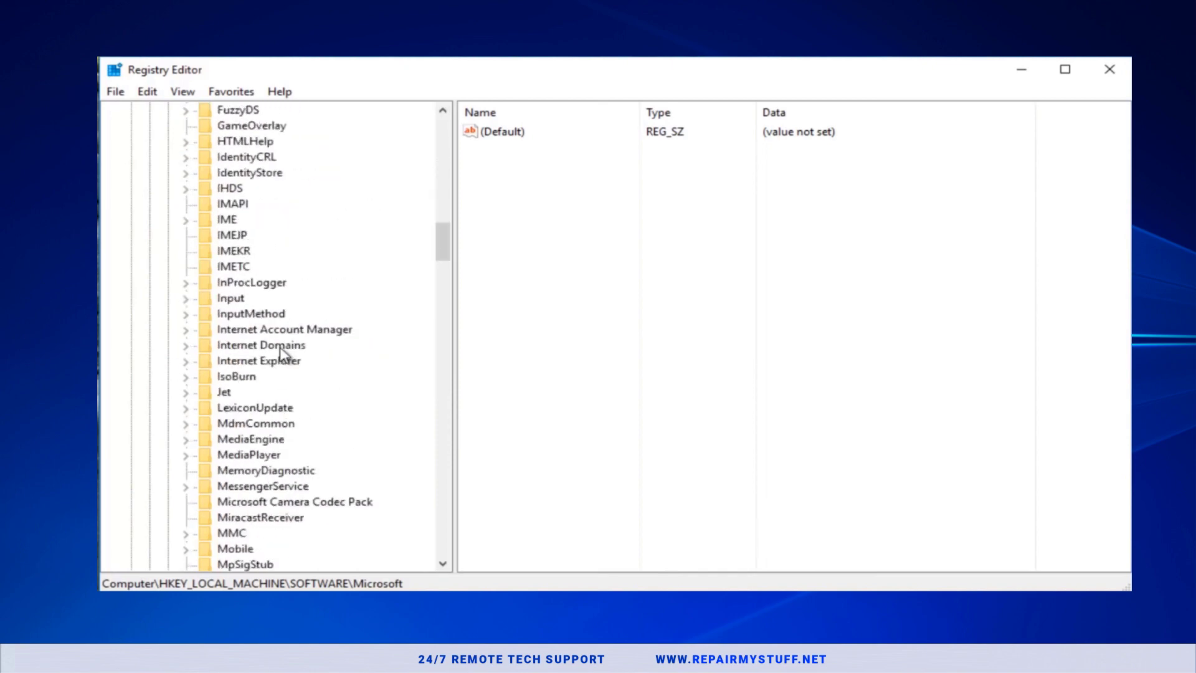
{"action": "left_click", "coordinate": [237, 485]}
{"action": "scroll", "coordinate": [288, 449], "scroll_direction": "down", "scroll_amount": 14}
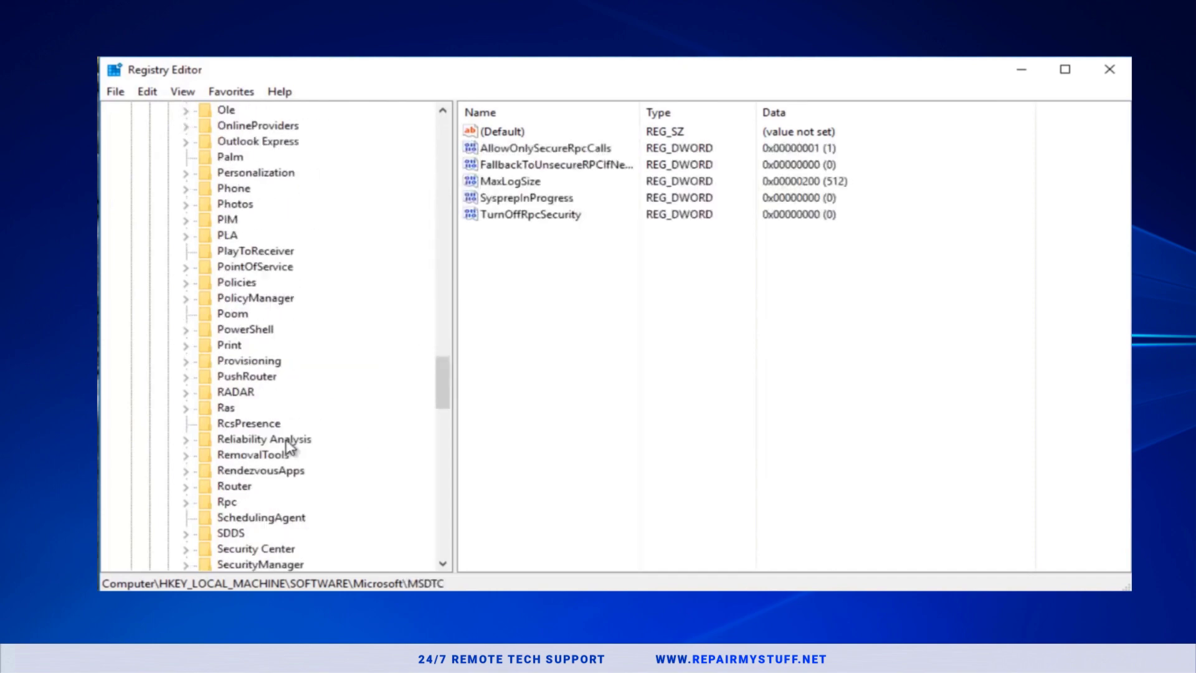
{"action": "scroll", "coordinate": [292, 444], "scroll_direction": "down", "scroll_amount": 15}
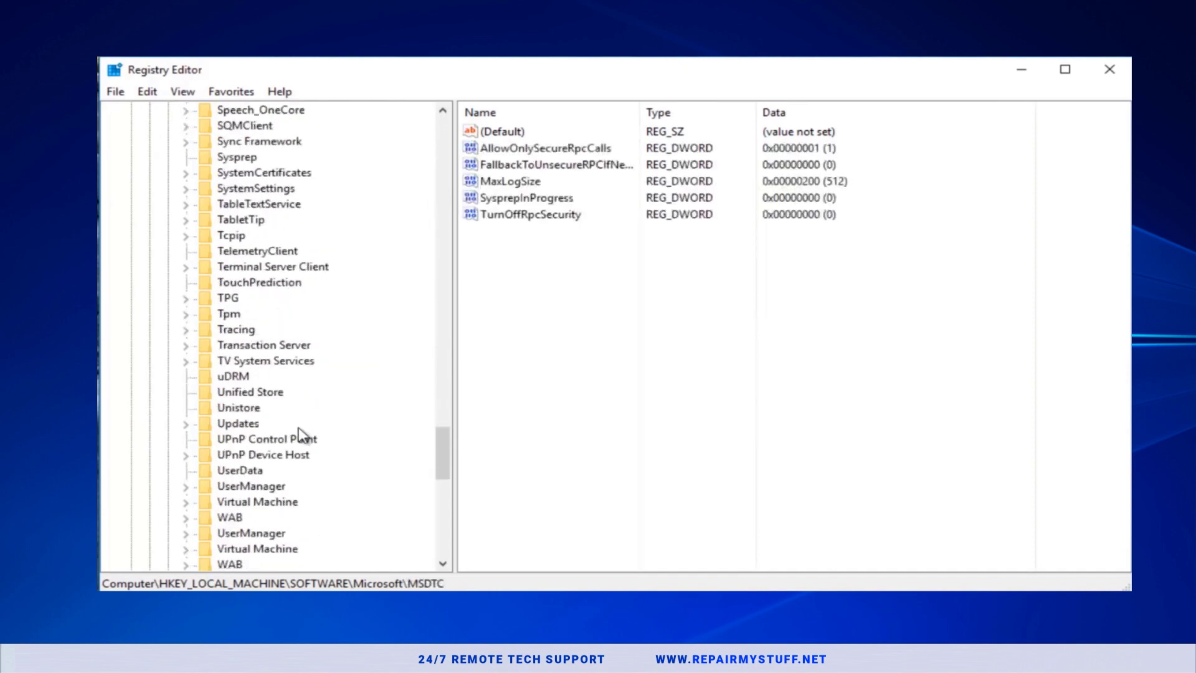
{"action": "scroll", "coordinate": [299, 405], "scroll_direction": "down", "scroll_amount": 9}
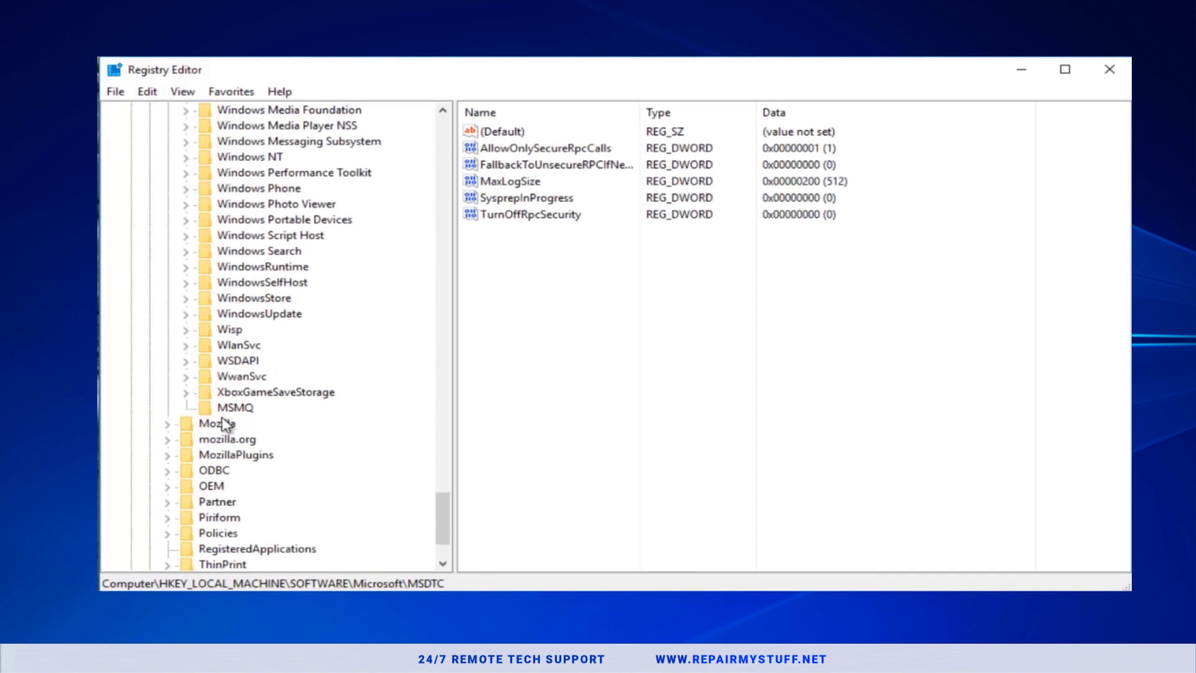
{"action": "left_click", "coordinate": [215, 414]}
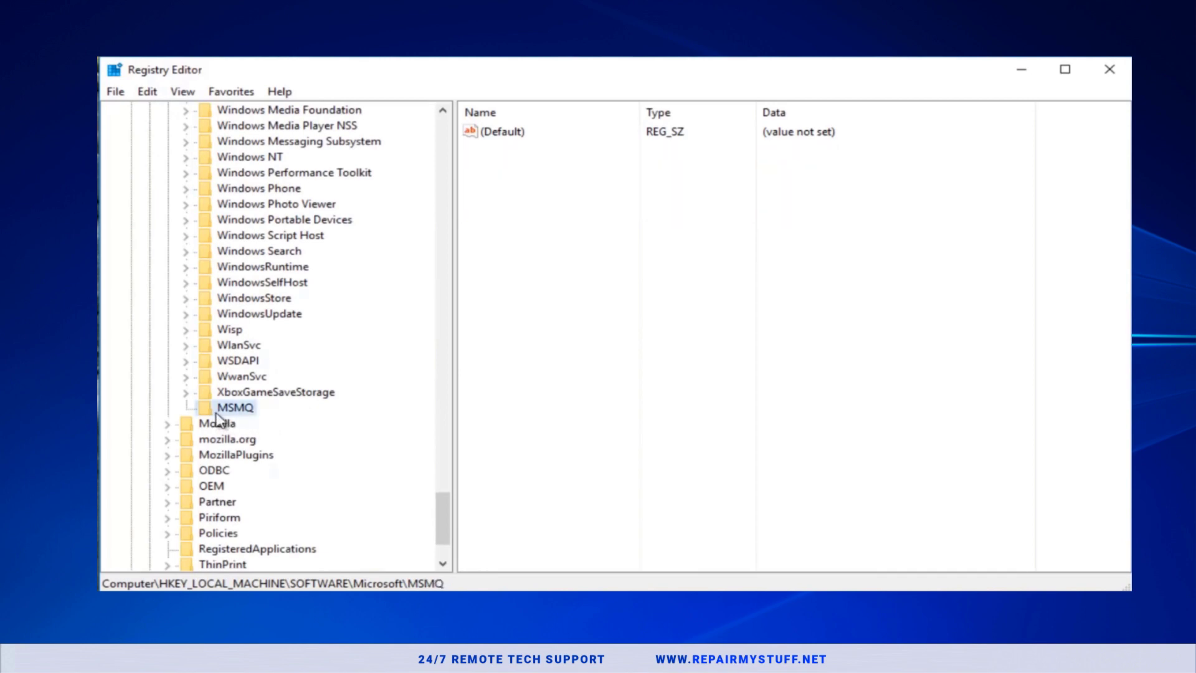
{"action": "scroll", "coordinate": [244, 427], "scroll_direction": "up", "scroll_amount": 2}
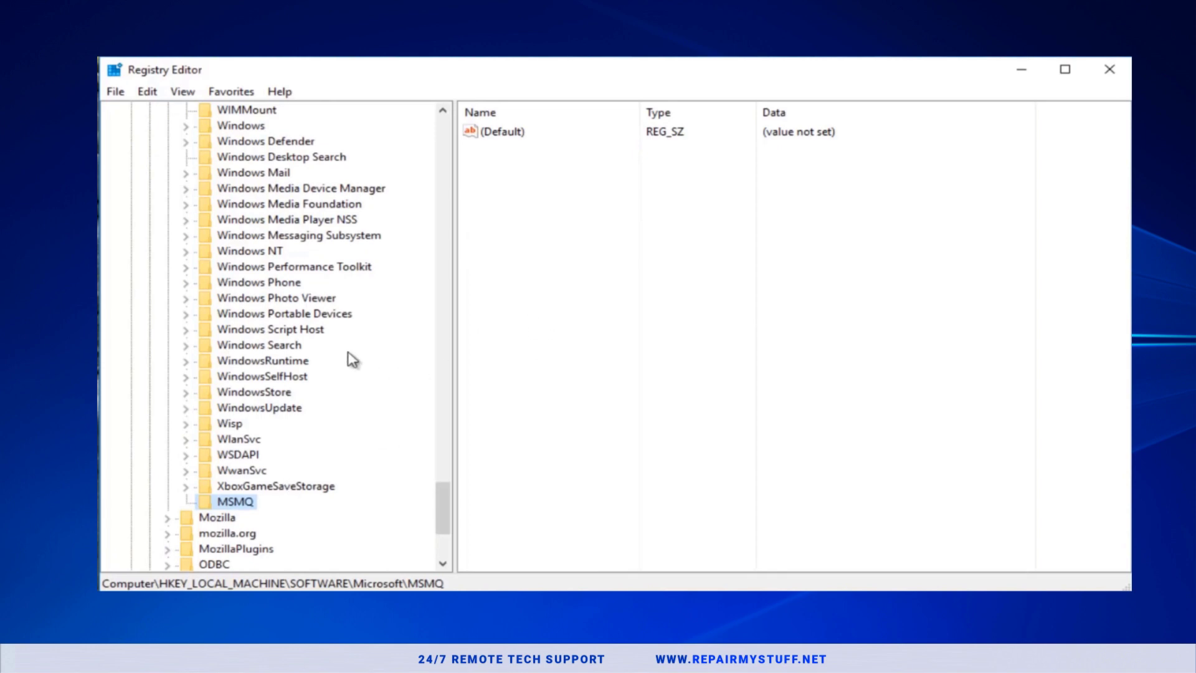
- Create a DWORD (32-bit) value named TCPNoDelay directly in the MSMQ key
{"action": "left_click", "coordinate": [543, 239]}
{"action": "right_click", "coordinate": [528, 182]}
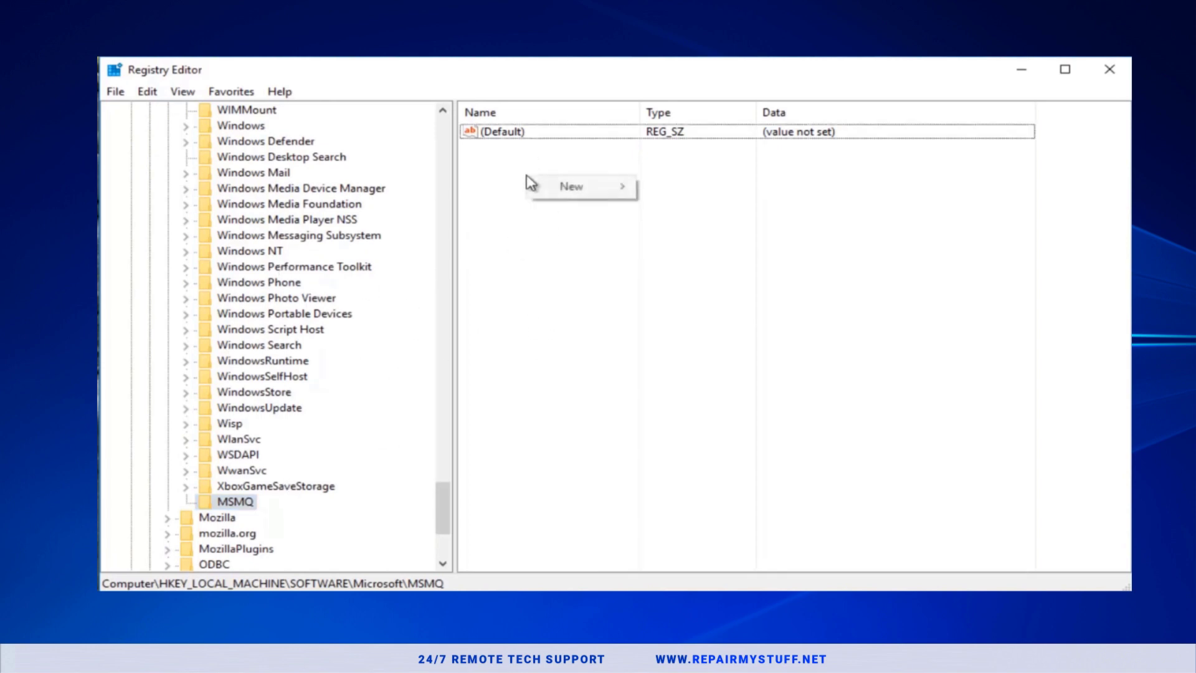
{"action": "mouse_move", "coordinate": [564, 190]}
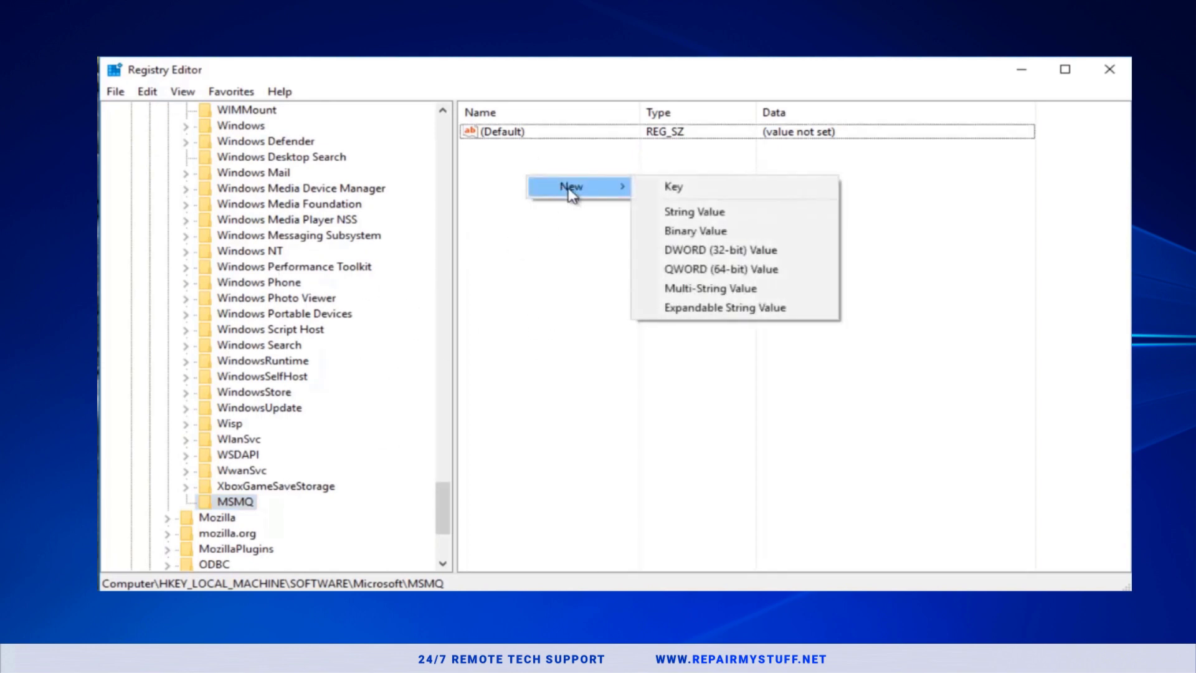
{"action": "left_click", "coordinate": [722, 250]}
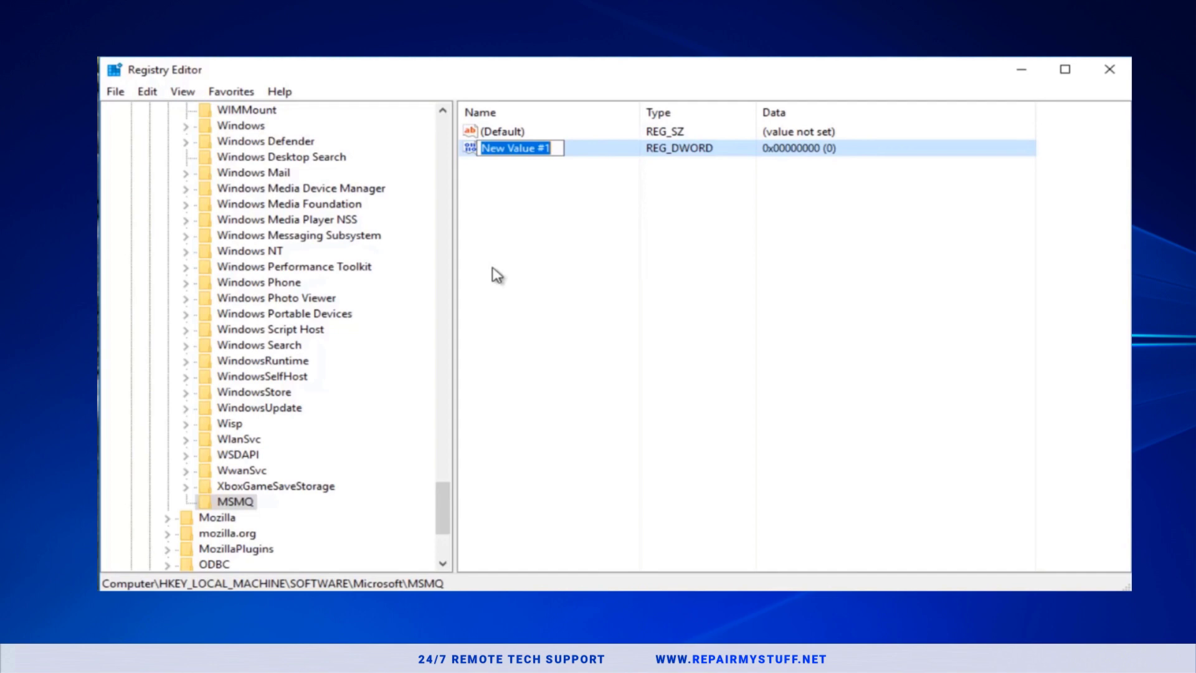
{"action": "type", "text": "TCP"}
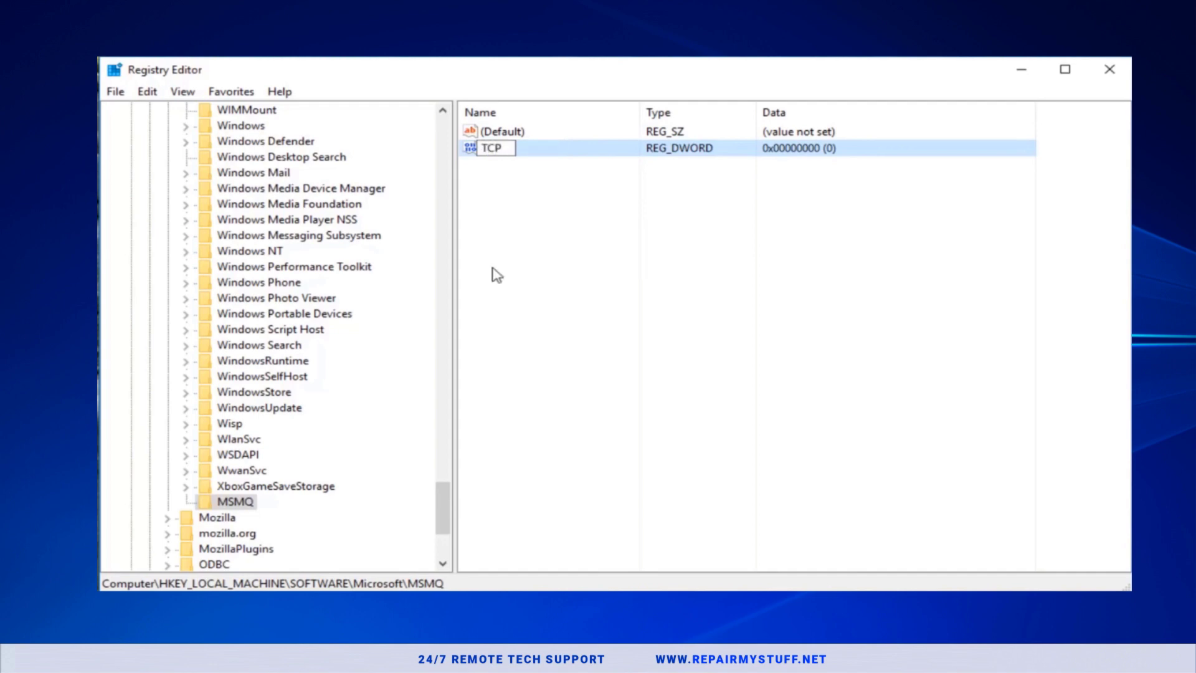
{"action": "type", "text": "NoDelay"}
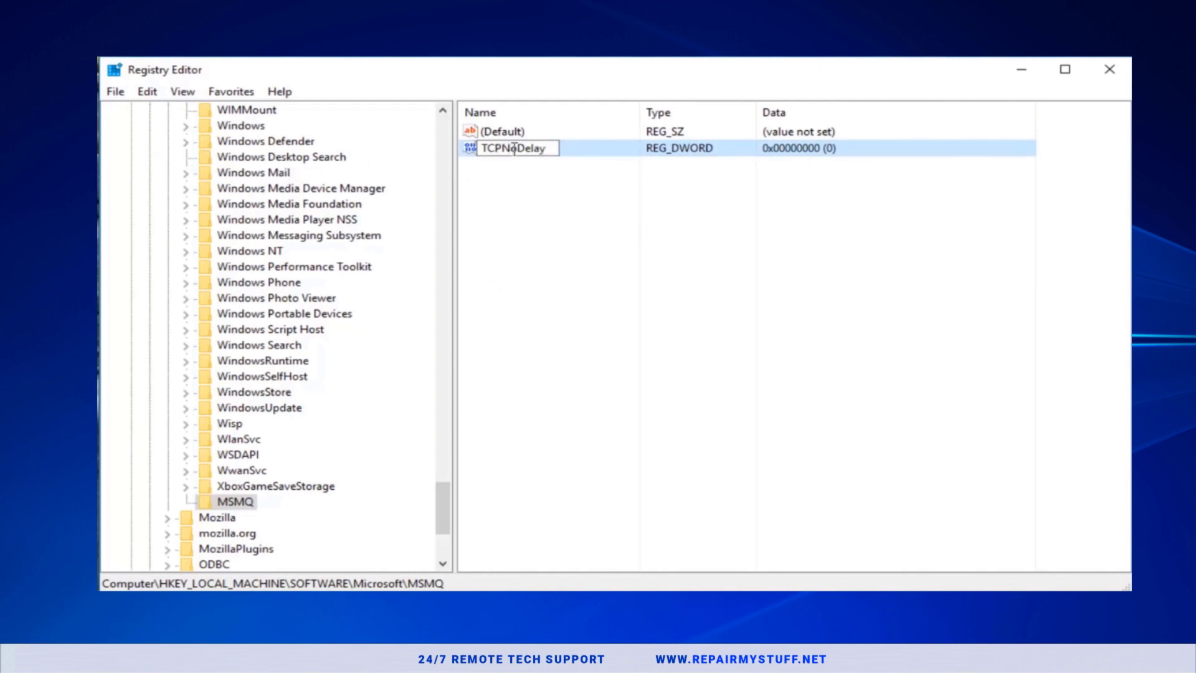
{"action": "key", "text": "Return"}
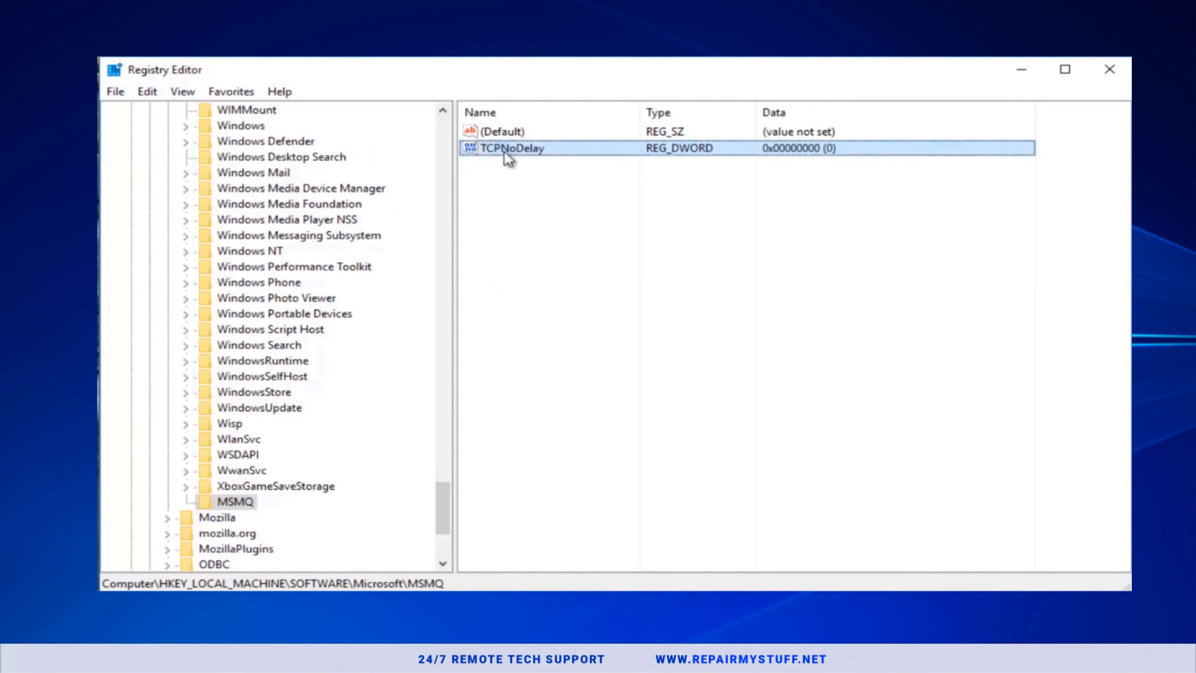
- Set the value data of TCPNoDelay in the MSMQ key to 1
{"action": "double_click", "coordinate": [507, 158]}
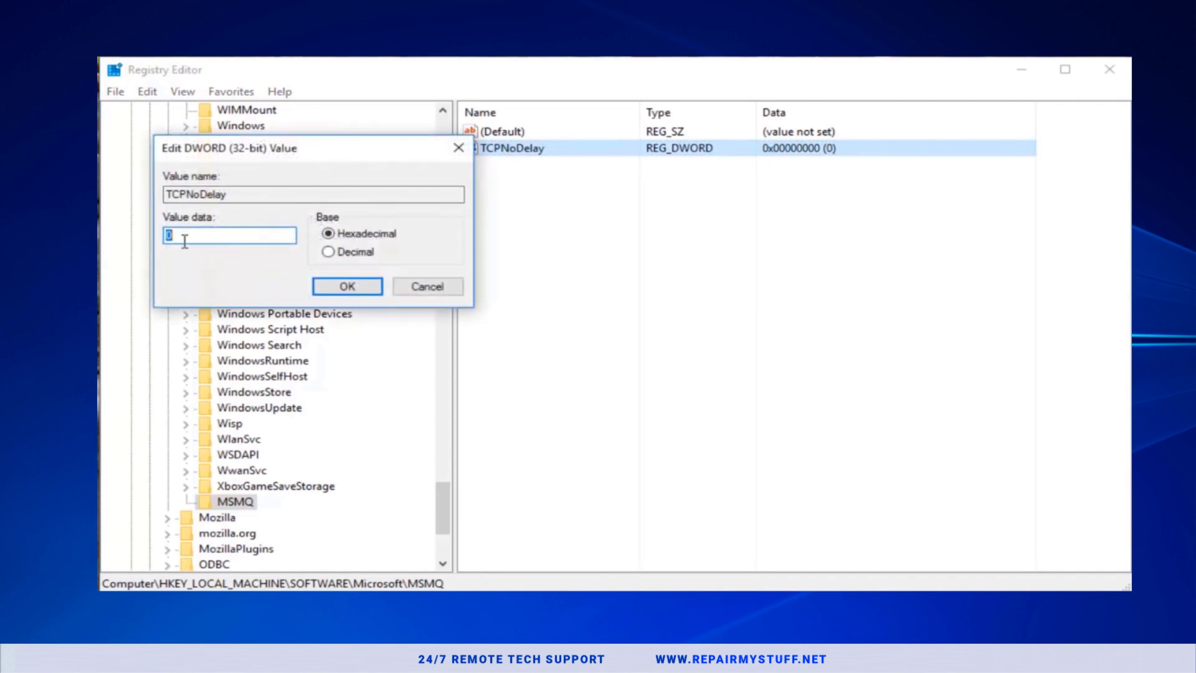
{"action": "type", "text": "1"}
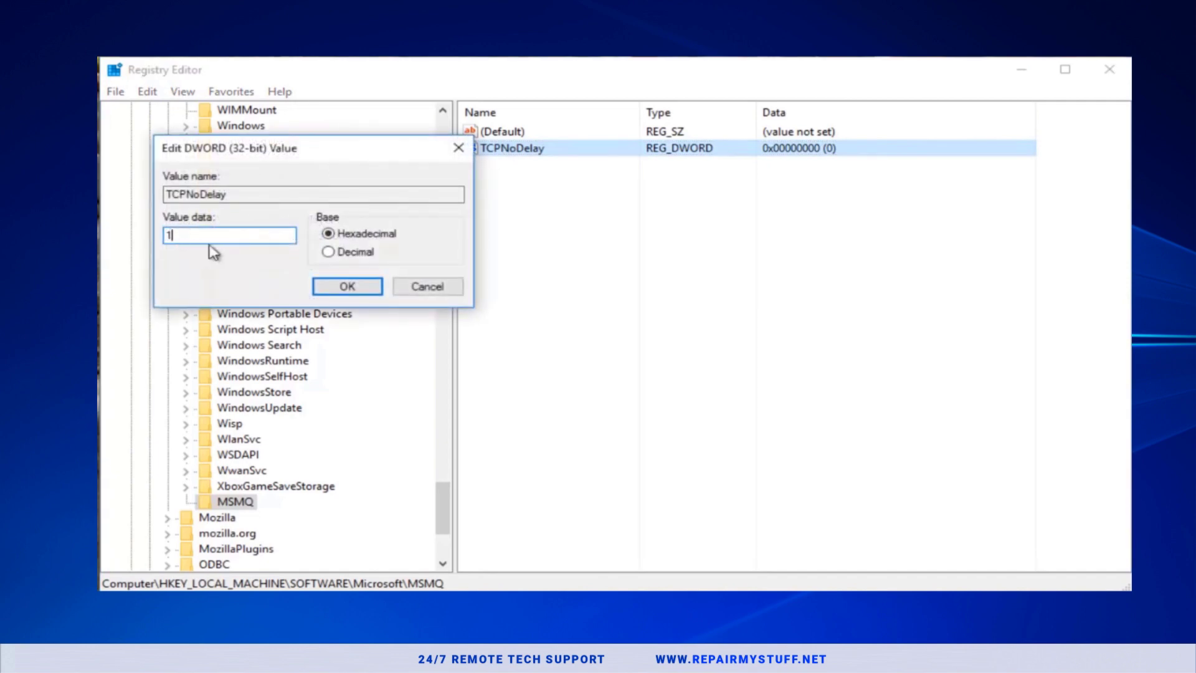
{"action": "left_click", "coordinate": [346, 290]}
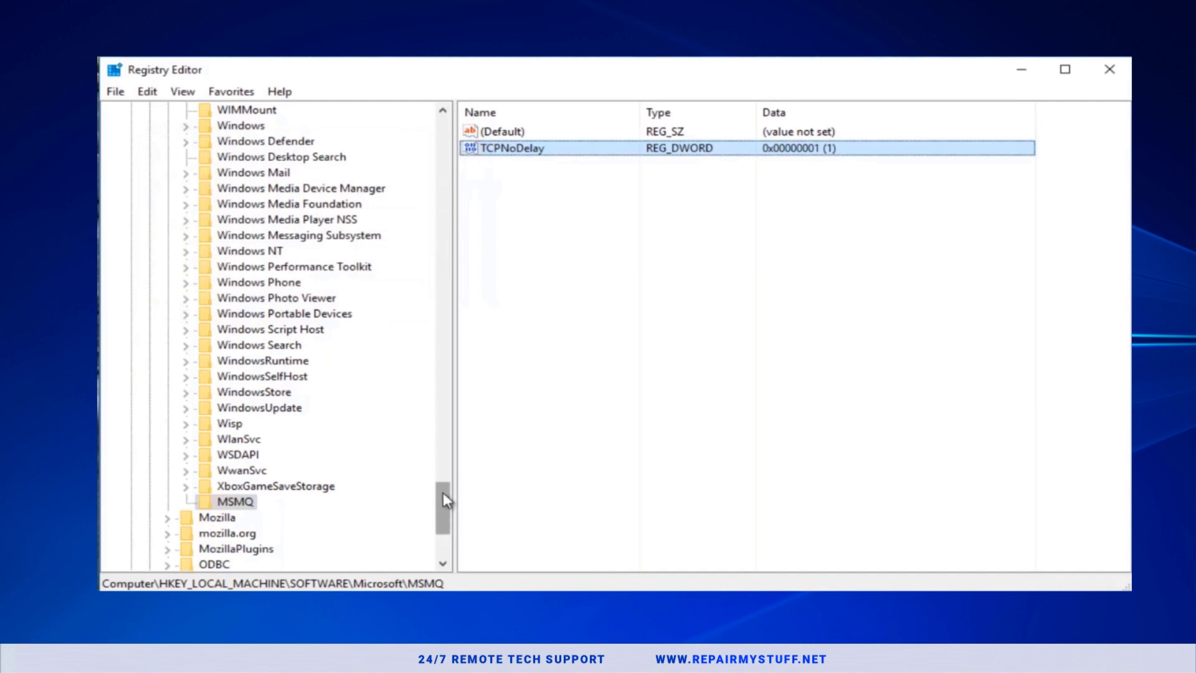
- Expand the MSMQ key under Microsoft and select its Parameters subkey
{"action": "left_click_drag", "start_coordinate": [442, 492], "coordinate": [443, 446]}
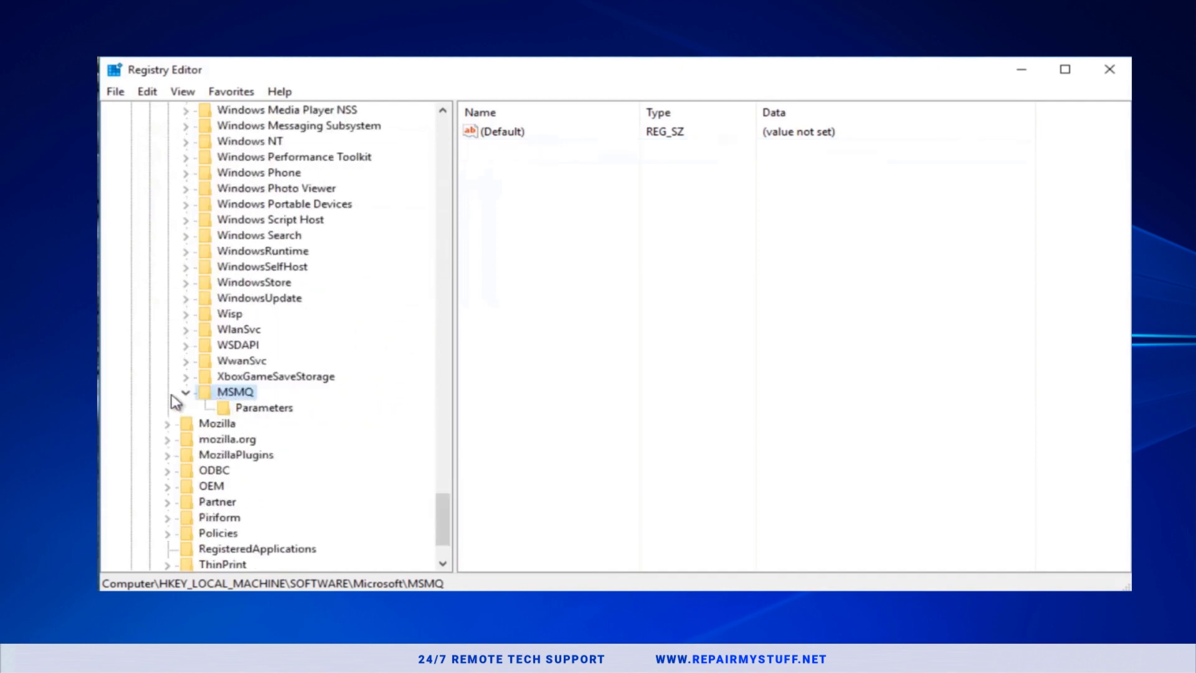
{"action": "left_click", "coordinate": [185, 392]}
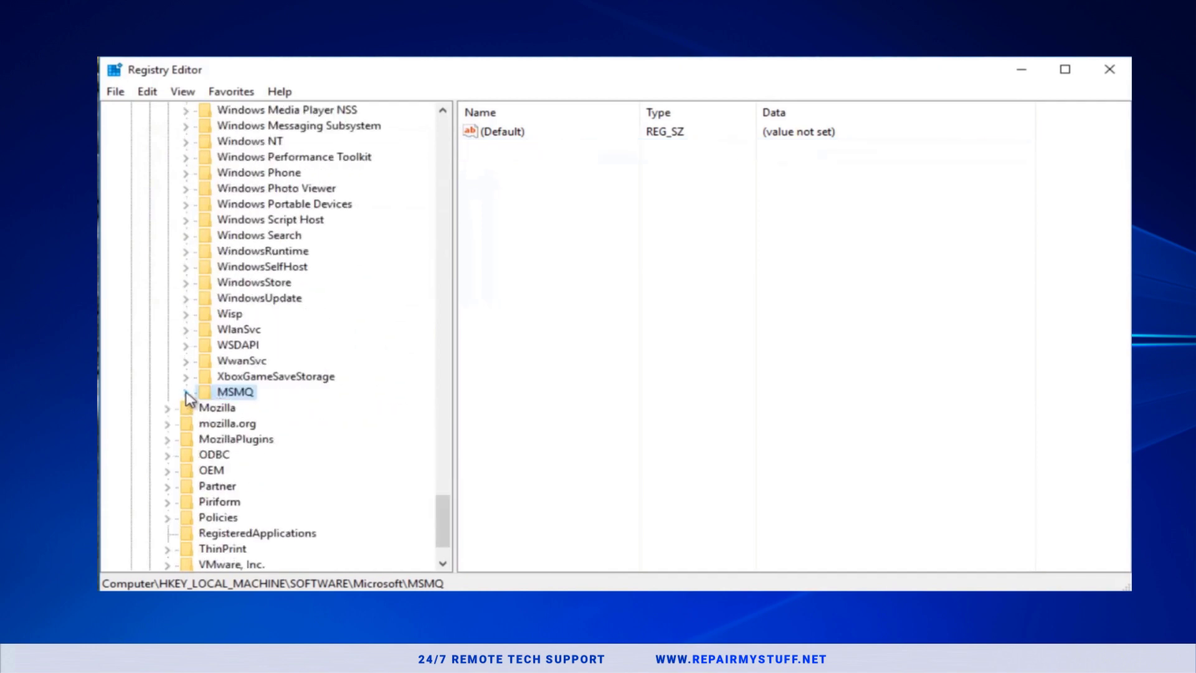
{"action": "left_click", "coordinate": [185, 393]}
{"action": "left_click", "coordinate": [242, 410]}
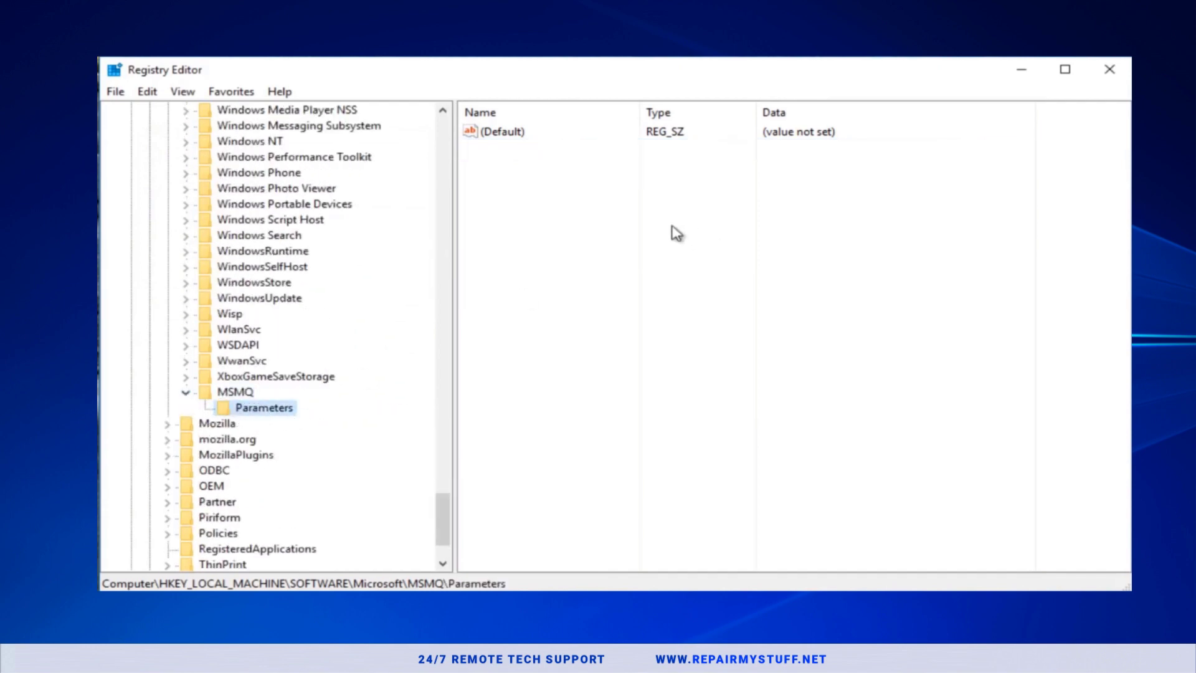
- Create a DWORD (32-bit) value named TCPNoDelay in the Parameters key under MSMQ
{"action": "right_click", "coordinate": [495, 174]}
{"action": "mouse_move", "coordinate": [536, 188]}
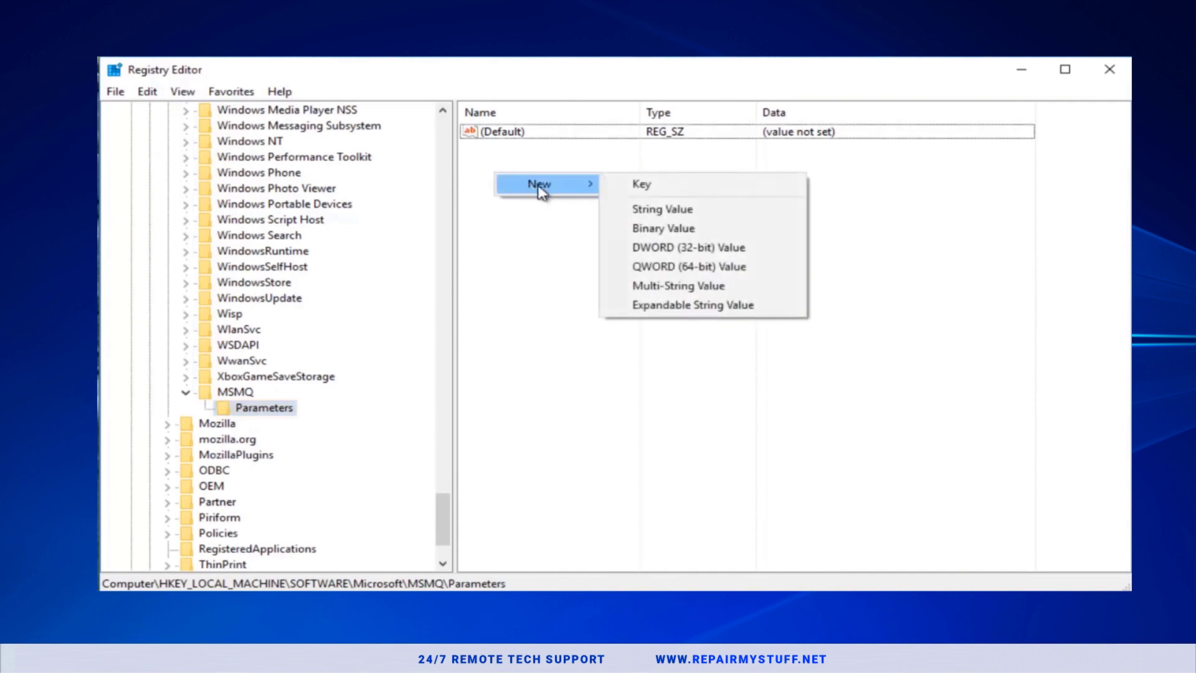
{"action": "left_click", "coordinate": [705, 251]}
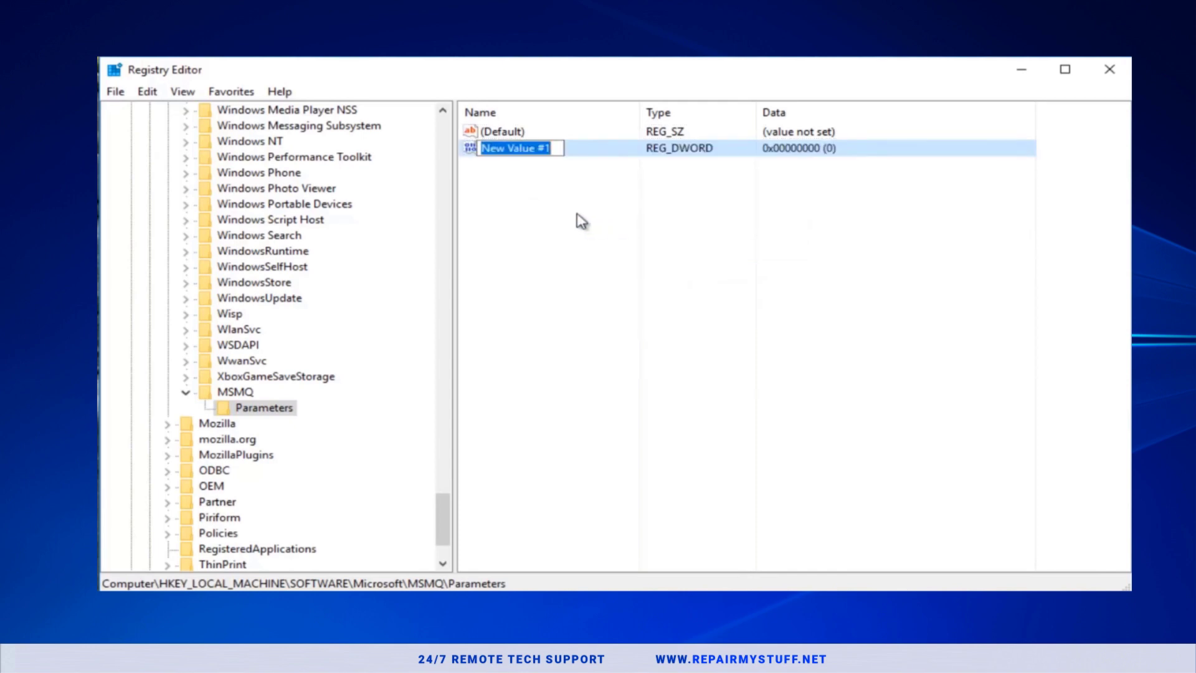
{"action": "type", "text": "TCP"}
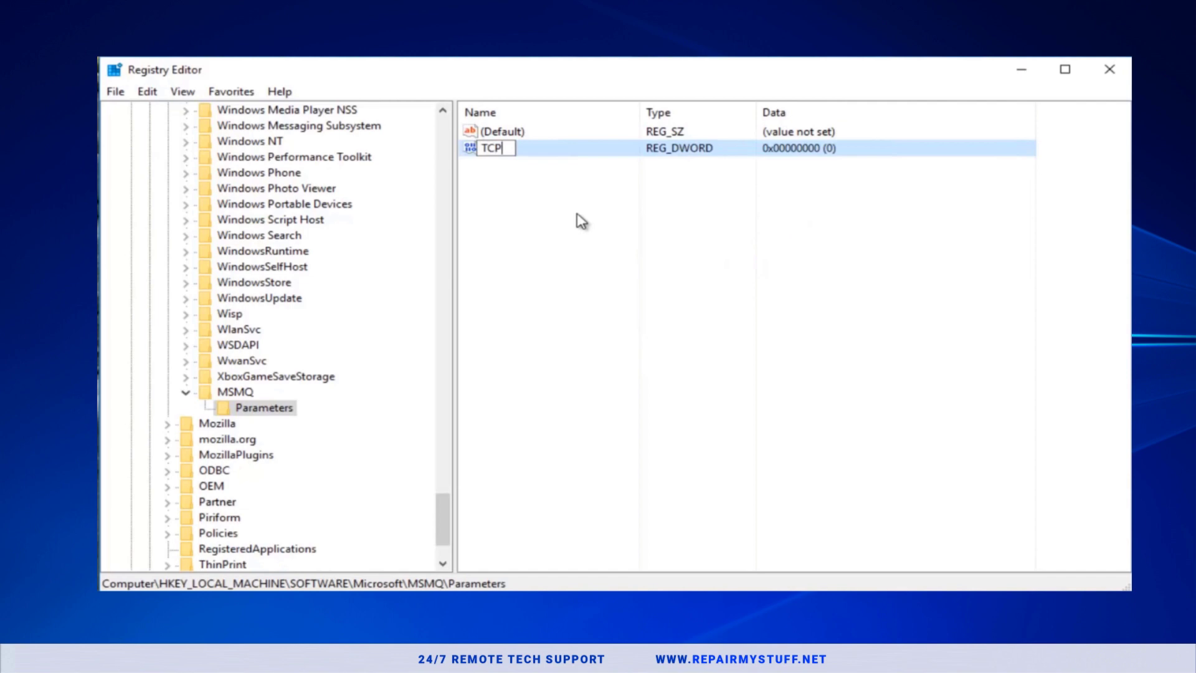
{"action": "type", "text": "NoDelay"}
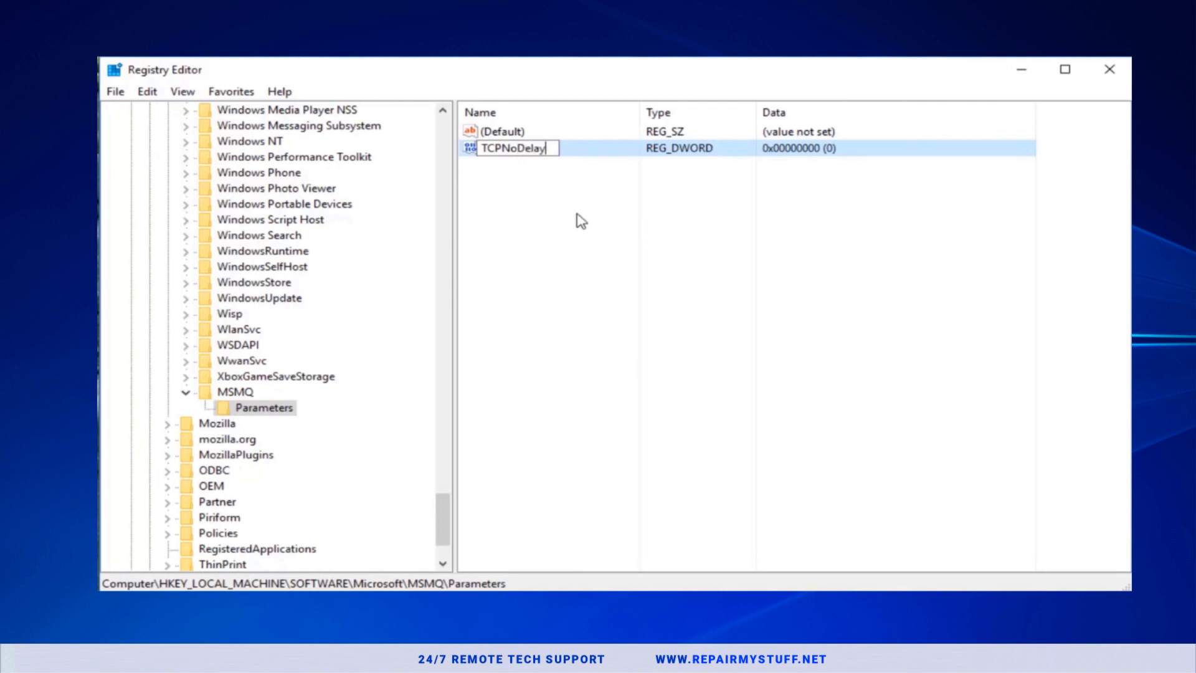
{"action": "key", "text": "Return"}
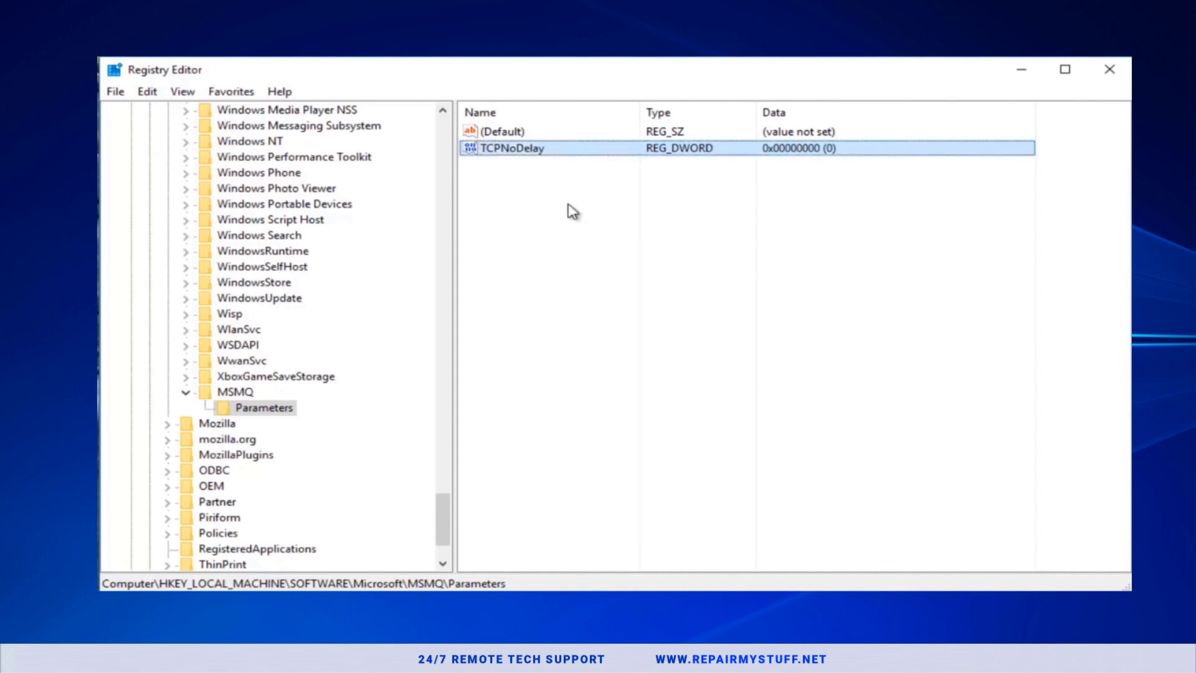
- Set the value data of TCPNoDelay in the MSMQ Parameters key to 1
{"action": "double_click", "coordinate": [495, 150]}
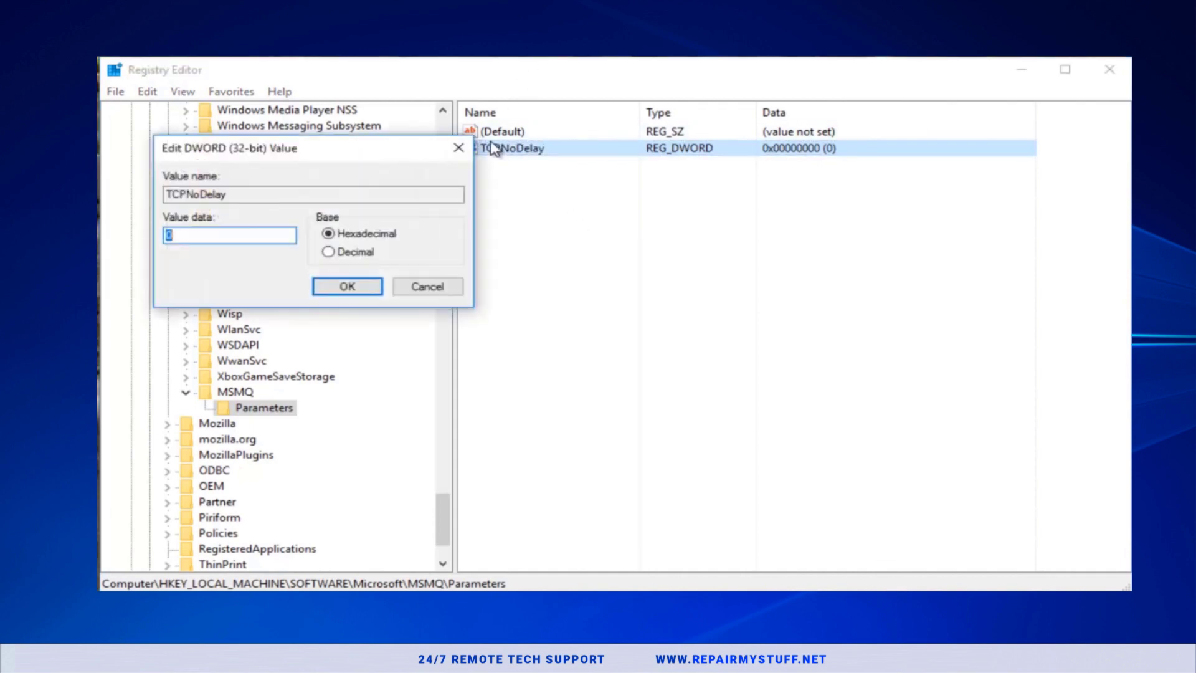
{"action": "type", "text": "1"}
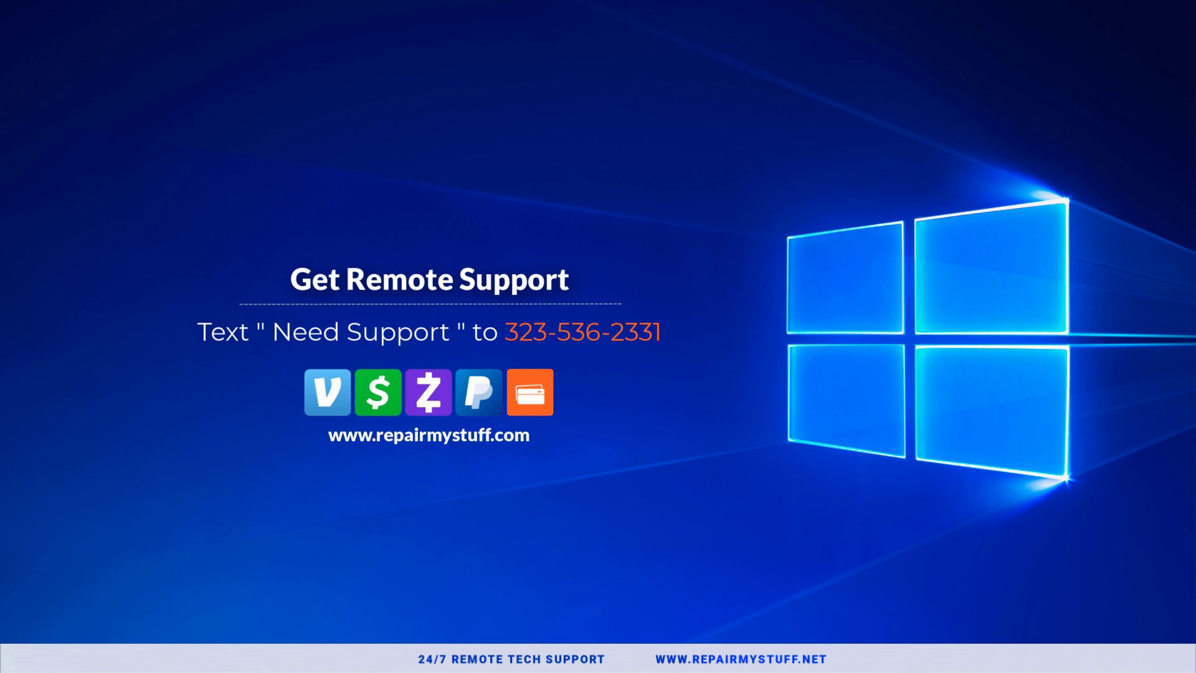